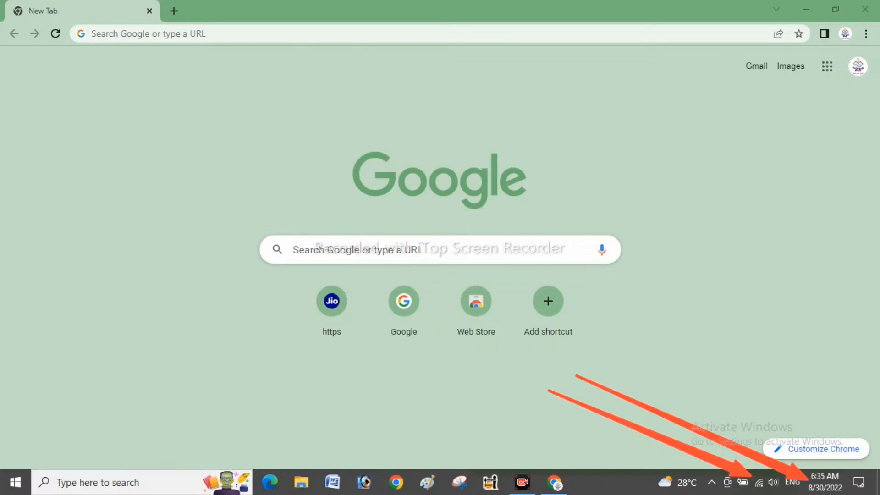
- Check the Start menu power options, dismiss them, and search Google for 'morpho rd service'
{"action": "left_click", "coordinate": [15, 482]}
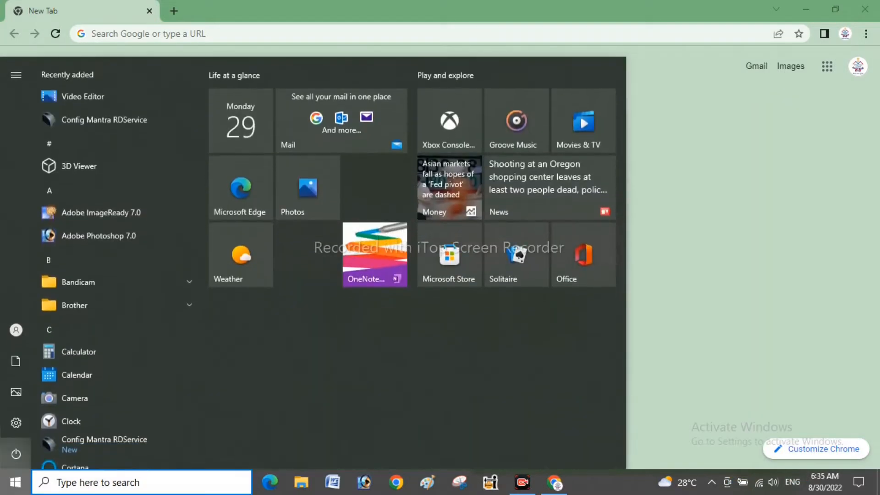
{"action": "left_click", "coordinate": [16, 453]}
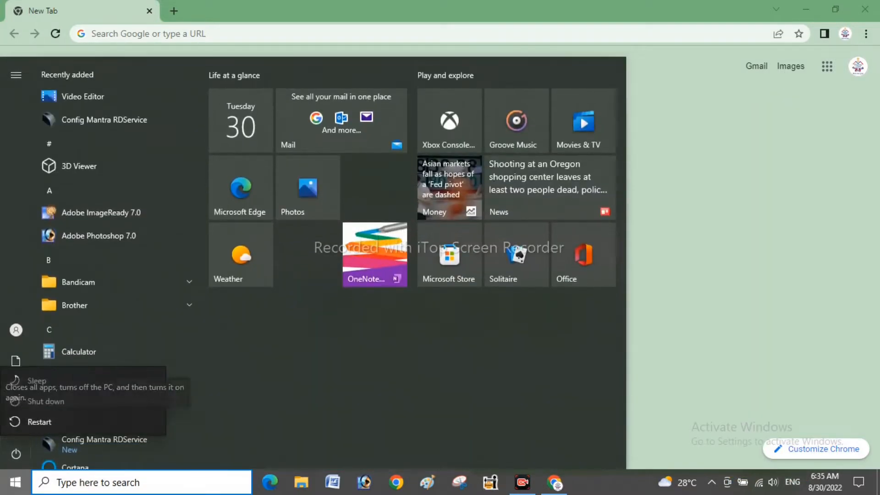
{"action": "key", "text": "Escape"}
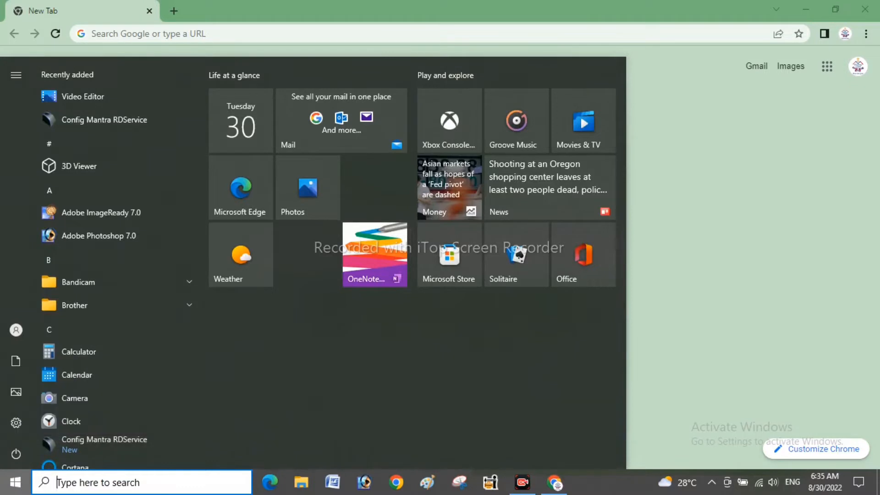
{"action": "key", "text": "Escape"}
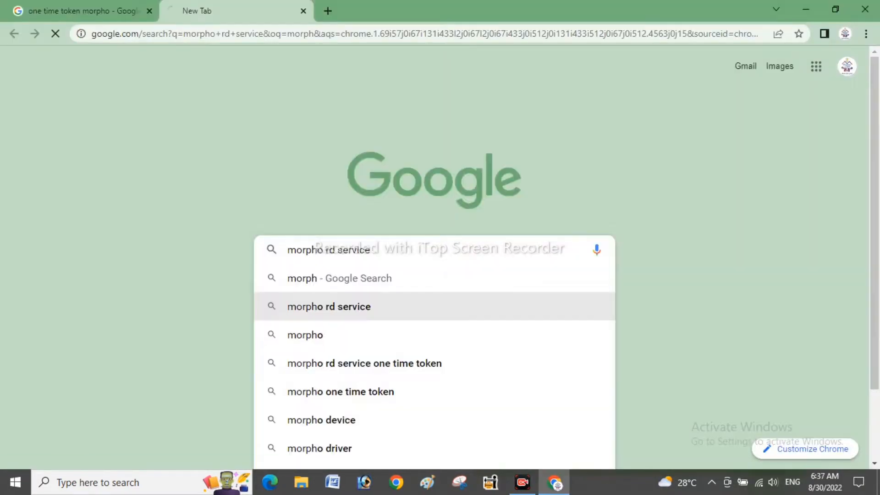
{"action": "key", "text": "Return"}
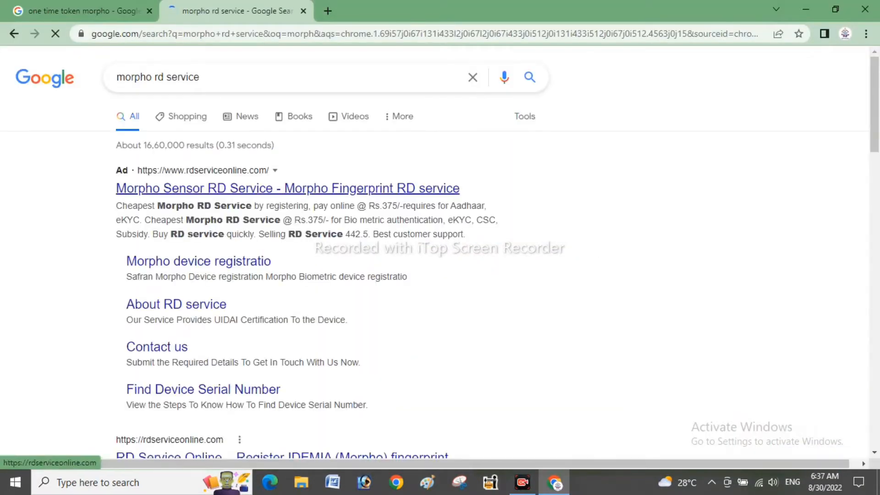
- Check the device serial number's validity on rdserviceonline.com, which shows it whitelisted until 15-01-2023
{"action": "left_click", "coordinate": [288, 188]}
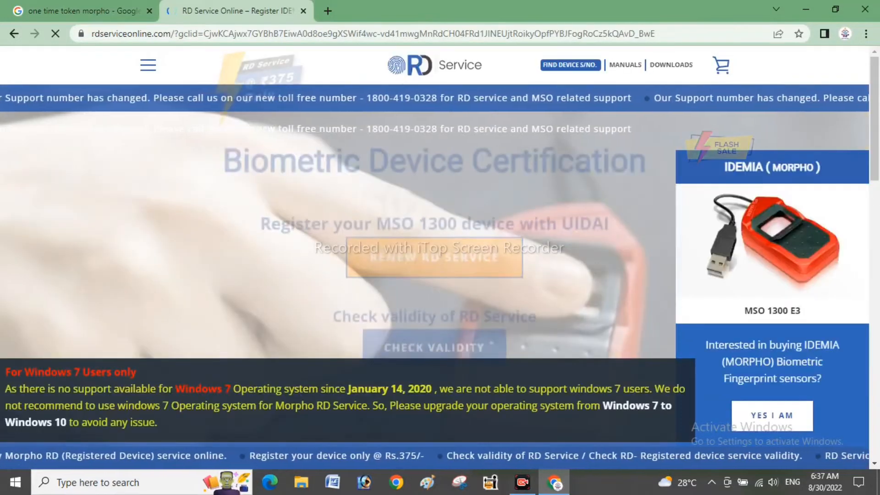
{"action": "scroll", "coordinate": [434, 257], "scroll_direction": "down", "scroll_amount": 2}
{"action": "left_click", "coordinate": [772, 289]}
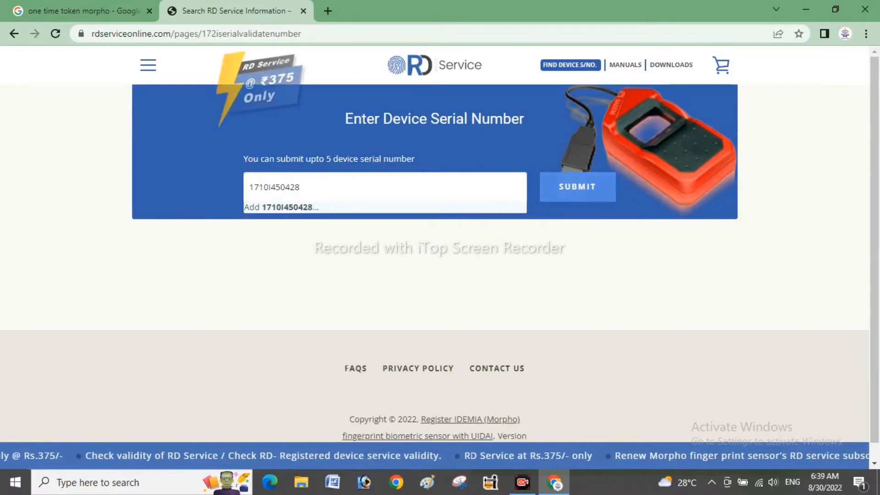
{"action": "key", "text": "Return"}
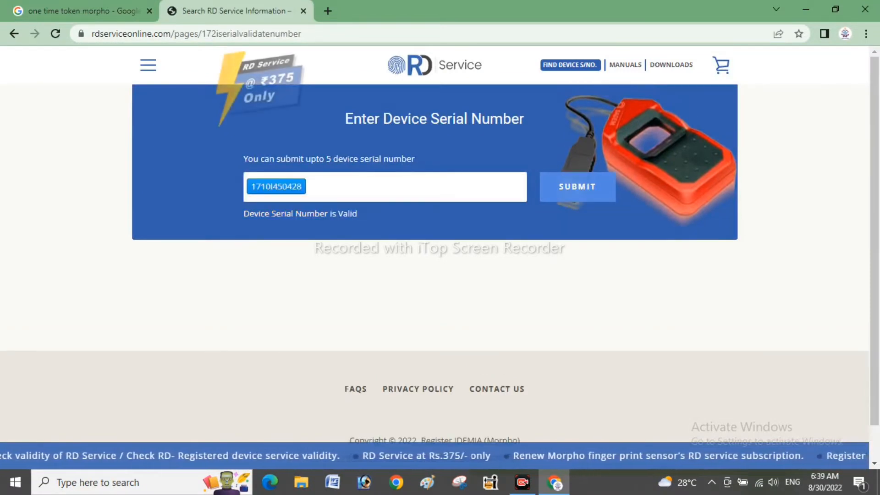
{"action": "key", "text": "Return"}
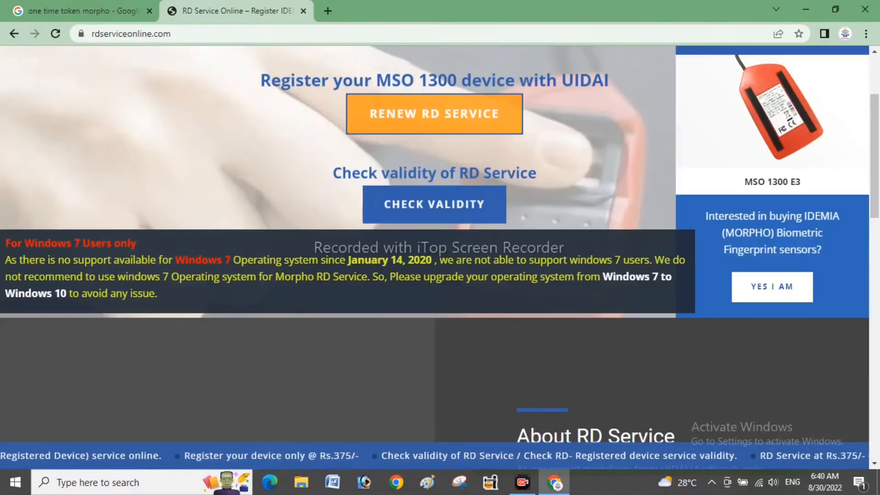
- Go from the Renew RD Service section to the Buy RD Service page
{"action": "scroll", "coordinate": [434, 247], "scroll_direction": "up", "scroll_amount": 3}
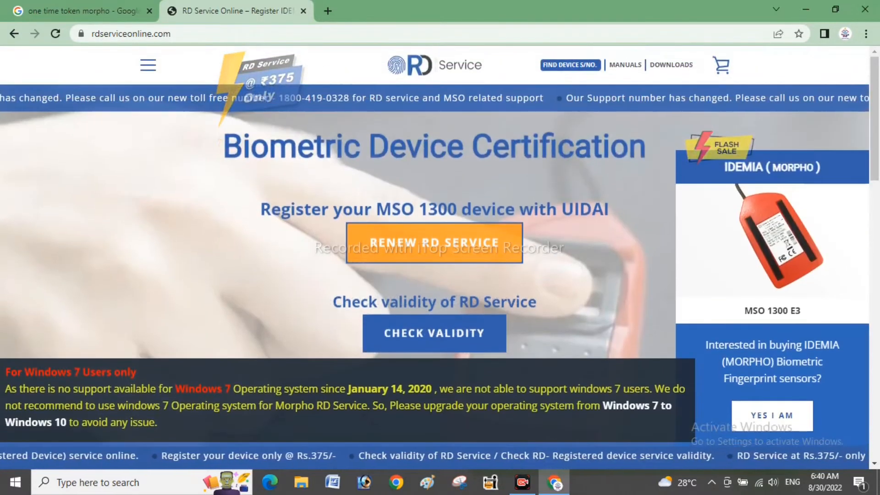
{"action": "scroll", "coordinate": [435, 247], "scroll_direction": "down", "scroll_amount": 3}
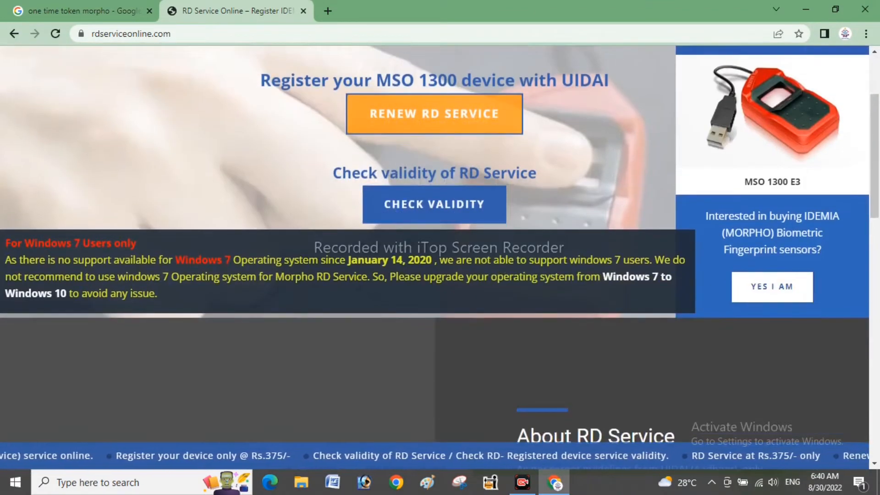
{"action": "left_click", "coordinate": [434, 114]}
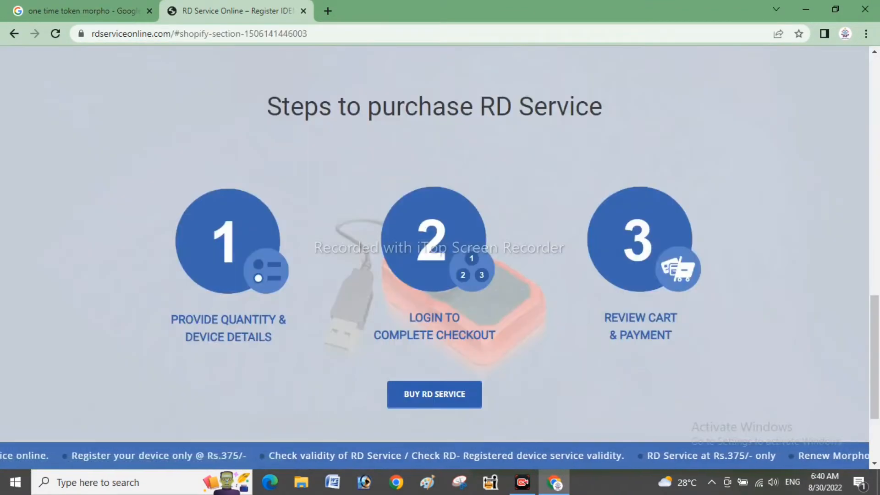
{"action": "left_click", "coordinate": [435, 394]}
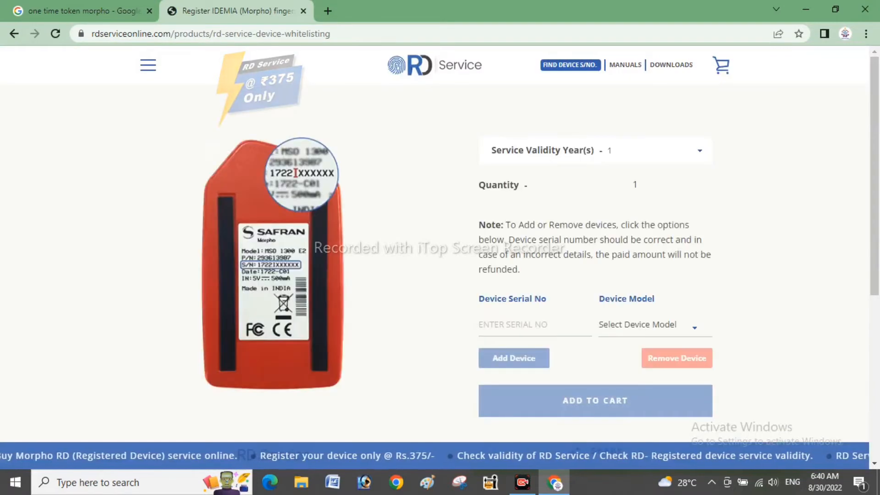
- Enter the device serial number, choose model MSO1300E2, and add the Rs. 375.00 renewal to the cart
{"action": "scroll", "coordinate": [440, 248], "scroll_direction": "down", "scroll_amount": 2}
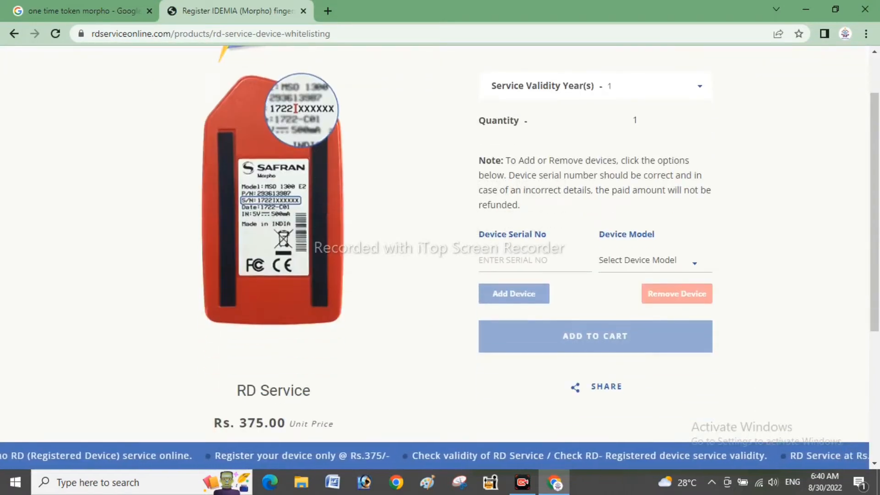
{"action": "left_click", "coordinate": [531, 261]}
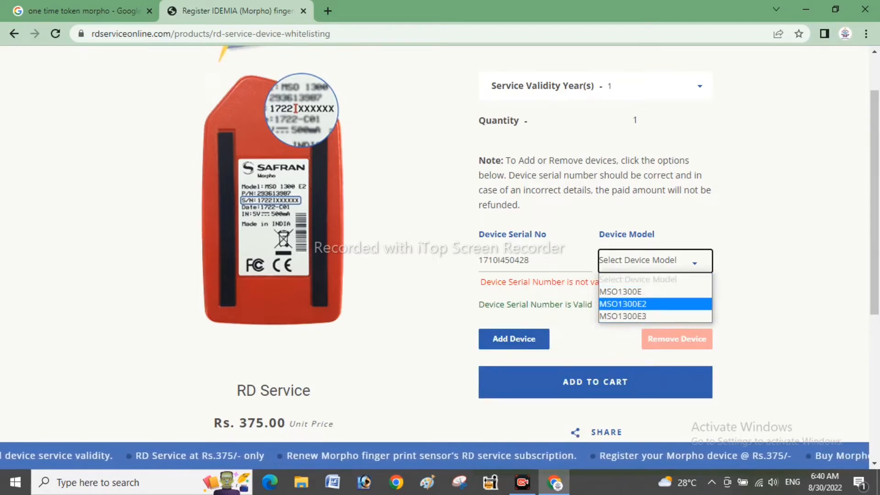
{"action": "left_click", "coordinate": [641, 304]}
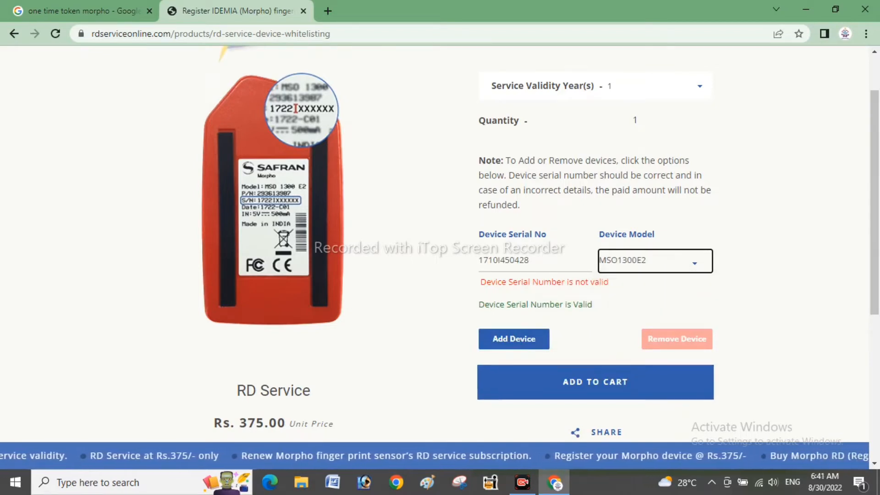
{"action": "left_click", "coordinate": [595, 381]}
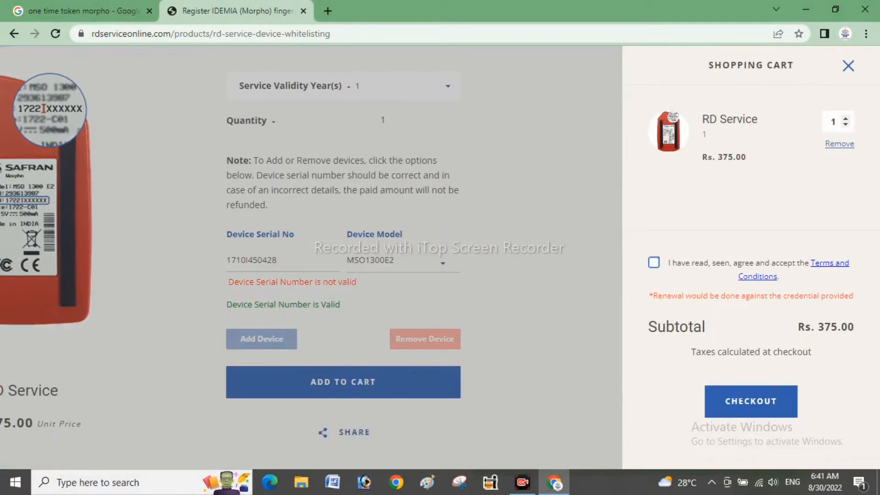
- Accept the terms, proceed to checkout, and try signing in with the account email and password
{"action": "left_click", "coordinate": [654, 262]}
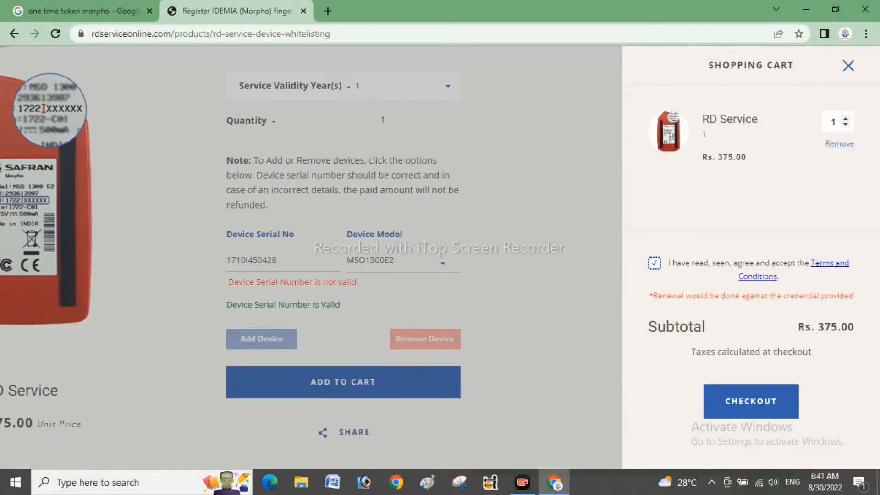
{"action": "left_click", "coordinate": [750, 401]}
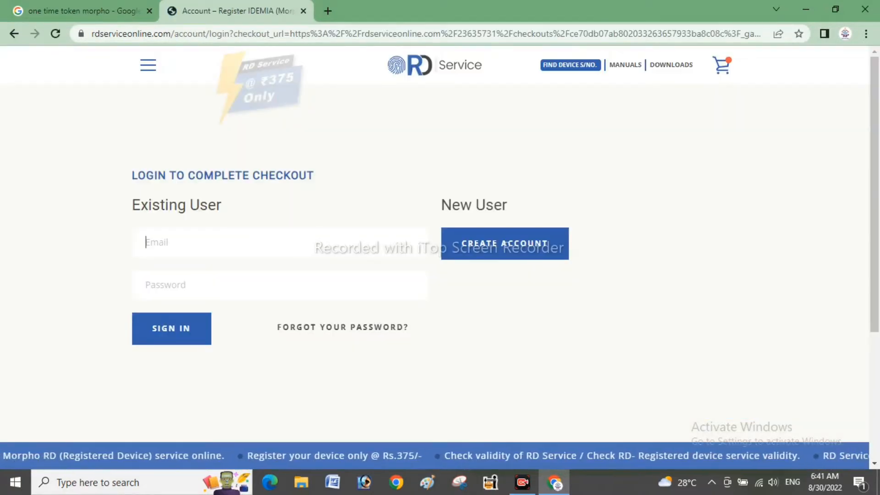
{"action": "left_click", "coordinate": [279, 285]}
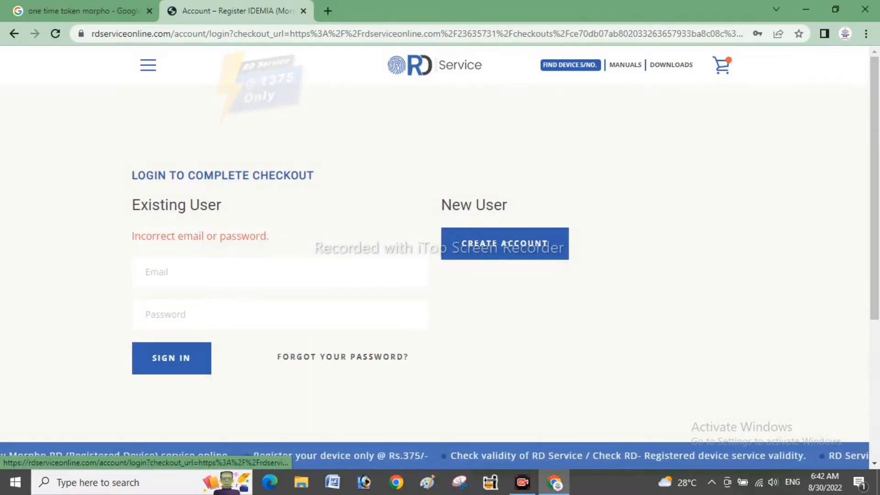
{"action": "key", "text": "ctrl+t"}
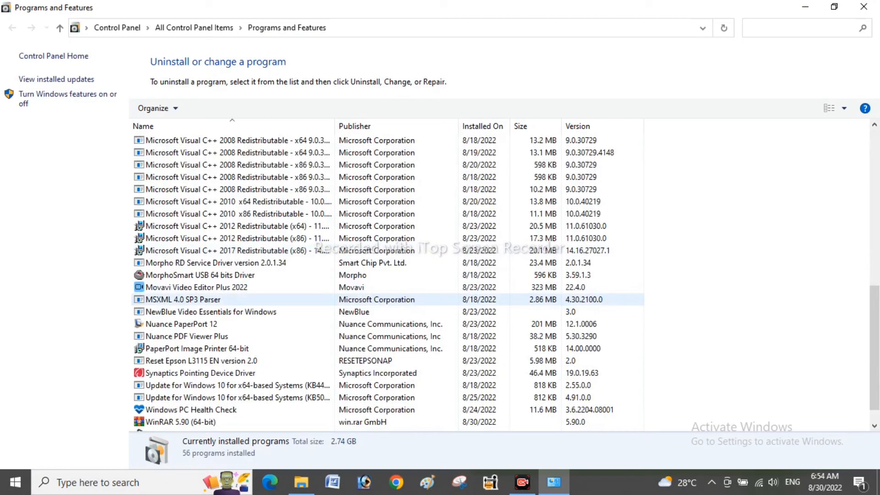
- Uninstall Morpho RD Service Driver and acknowledge the removal confirmation
{"action": "left_click", "coordinate": [216, 300]}
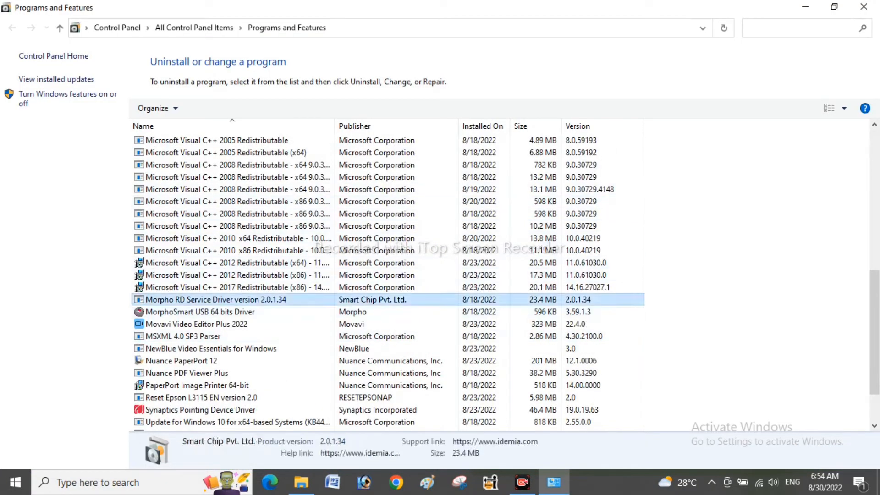
{"action": "right_click", "coordinate": [193, 298]}
{"action": "left_click", "coordinate": [226, 306]}
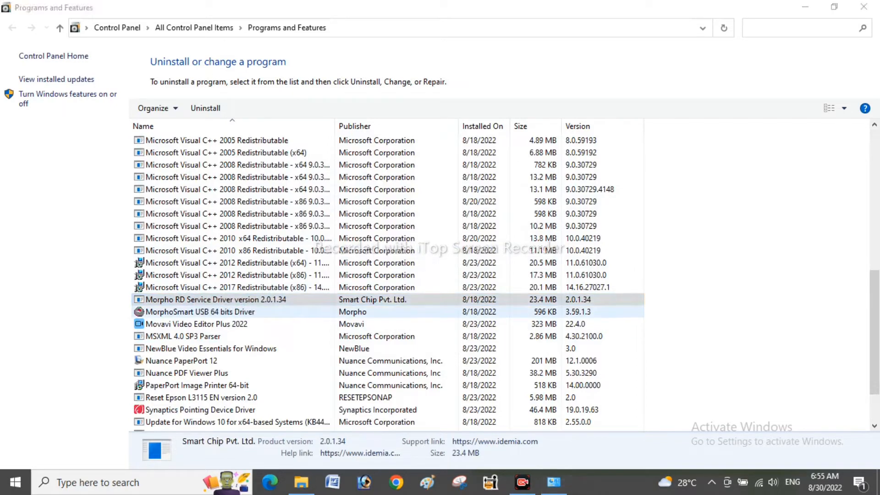
{"action": "left_click", "coordinate": [478, 284]}
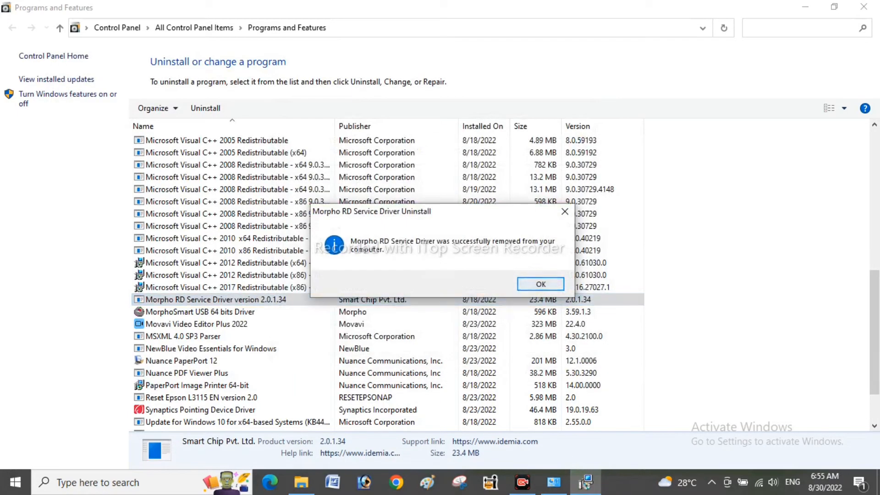
{"action": "left_click", "coordinate": [541, 284]}
- Start uninstalling MorphoSmart USB 64 bits Driver, letting setup close the MorphoSmart USB Service automatically
{"action": "right_click", "coordinate": [266, 299]}
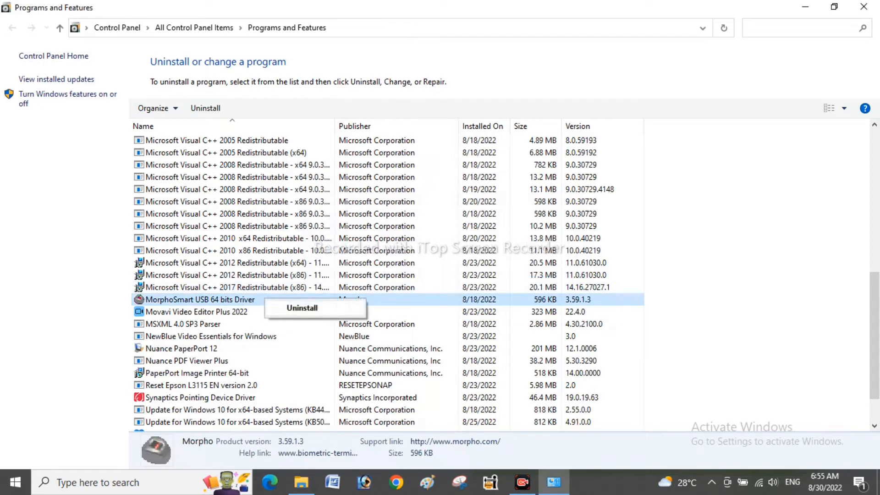
{"action": "left_click", "coordinate": [302, 307]}
{"action": "key", "text": "Return"}
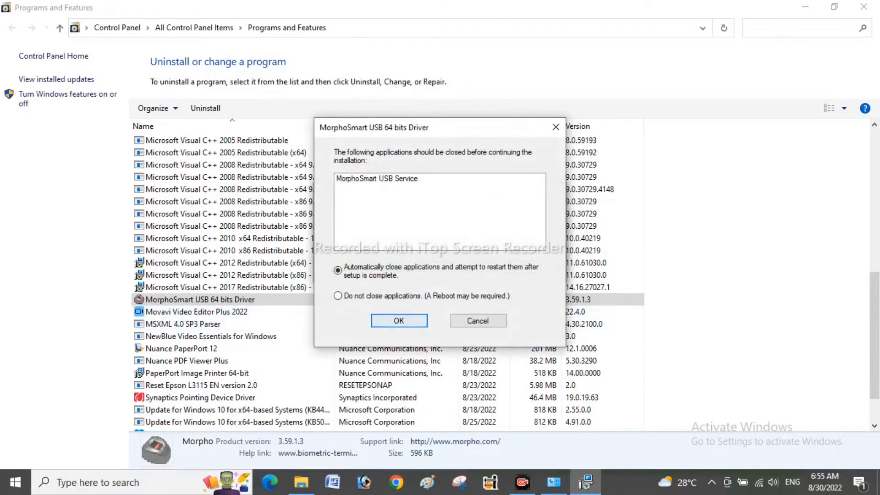
{"action": "left_click", "coordinate": [399, 320]}
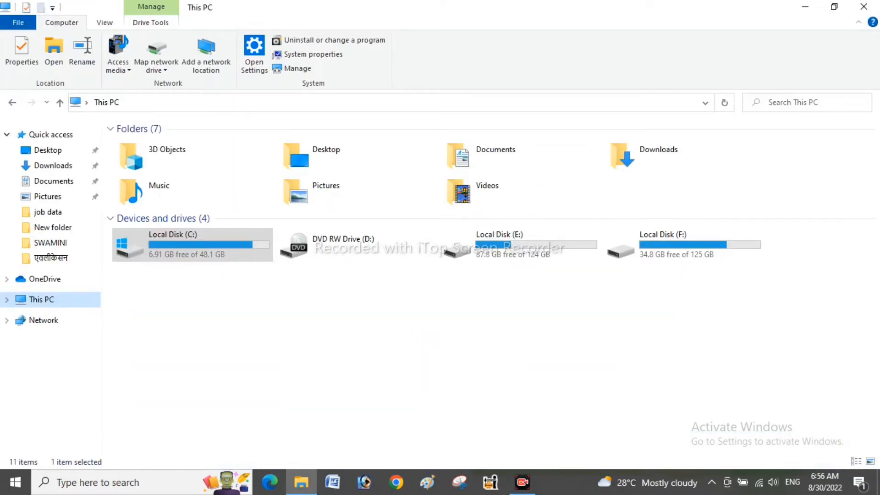
- Delete the MORPHORDLOG and MorphoRdServiceL0Soft folders from Local Disk (C:)
{"action": "double_click", "coordinate": [187, 245]}
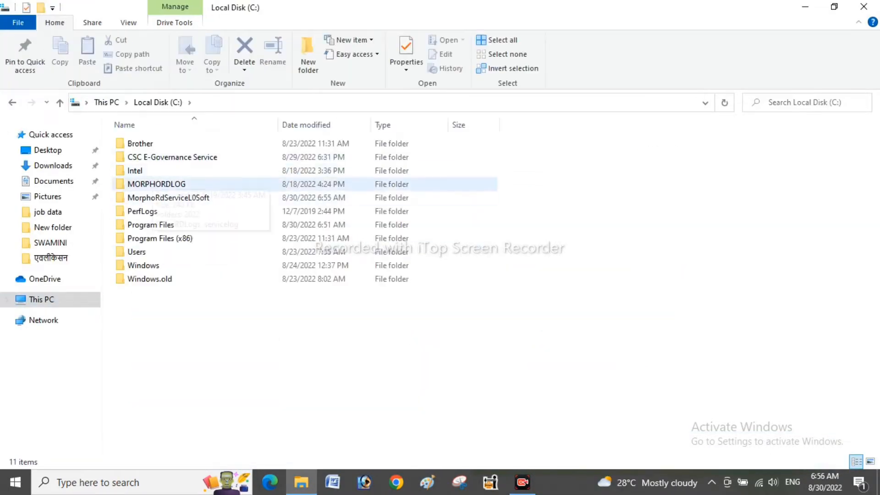
{"action": "left_click", "coordinate": [171, 157]}
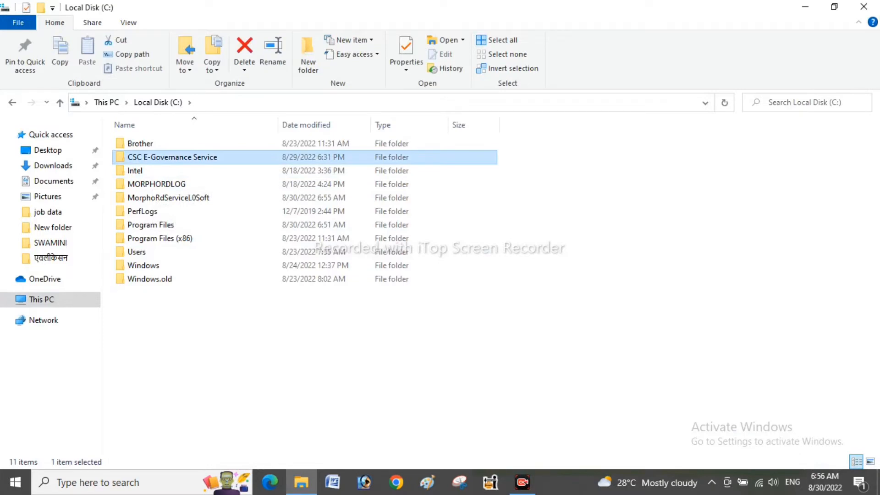
{"action": "left_click", "coordinate": [156, 185], "text": "ctrl"}
{"action": "left_click", "coordinate": [158, 198], "text": "ctrl"}
{"action": "left_click", "coordinate": [160, 158], "text": "ctrl"}
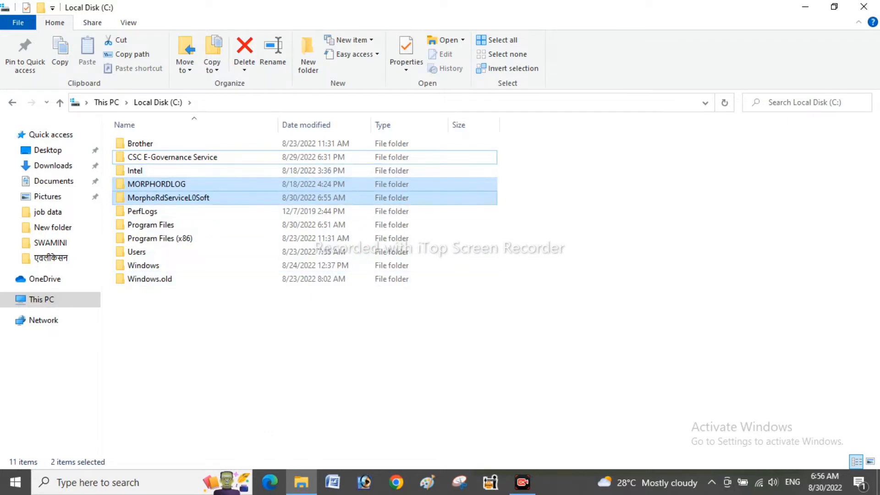
{"action": "key", "text": "Delete"}
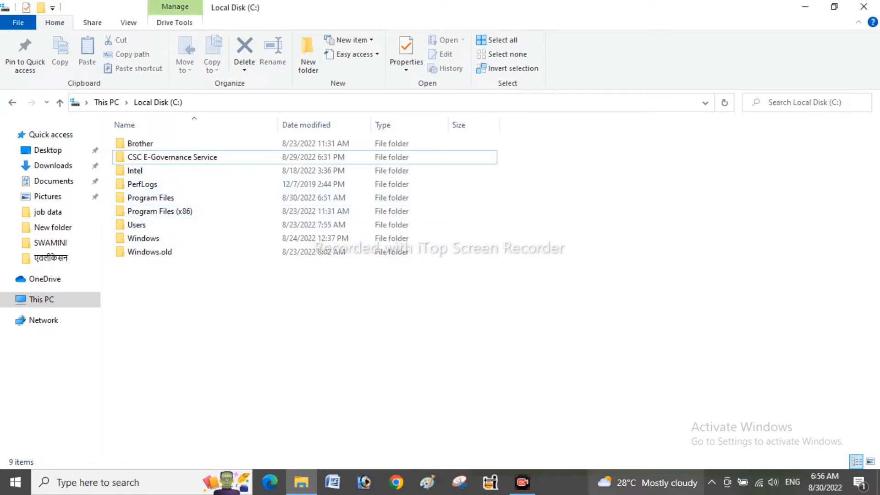
{"action": "key", "text": "super+r"}
- Permanently delete all 13 items in the user's %temp% folder
{"action": "key", "text": "Return"}
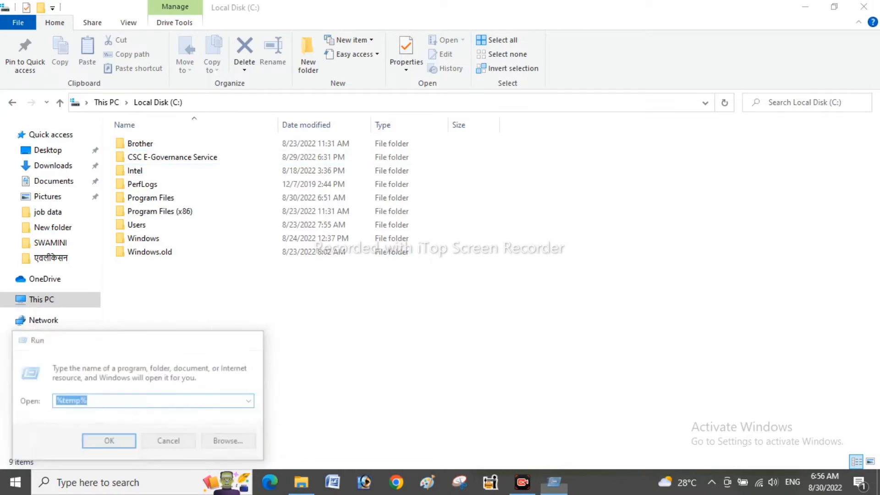
{"action": "key", "text": "ctrl+a"}
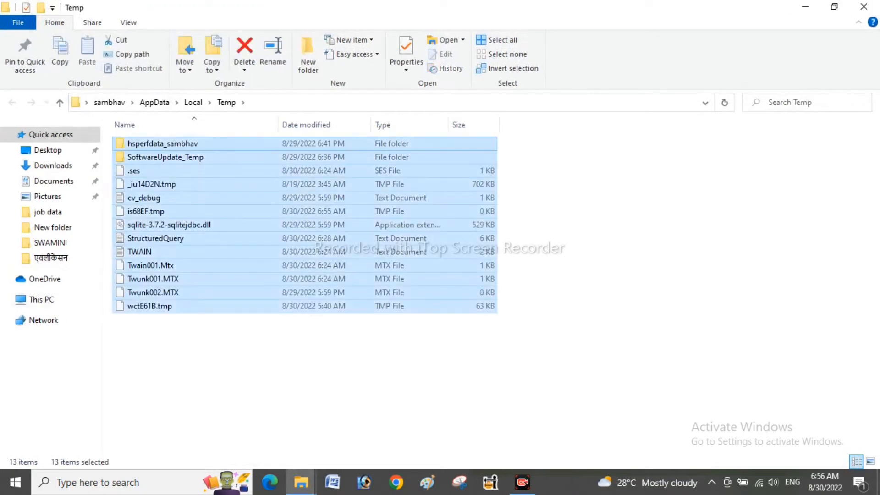
{"action": "key", "text": "shift+Delete"}
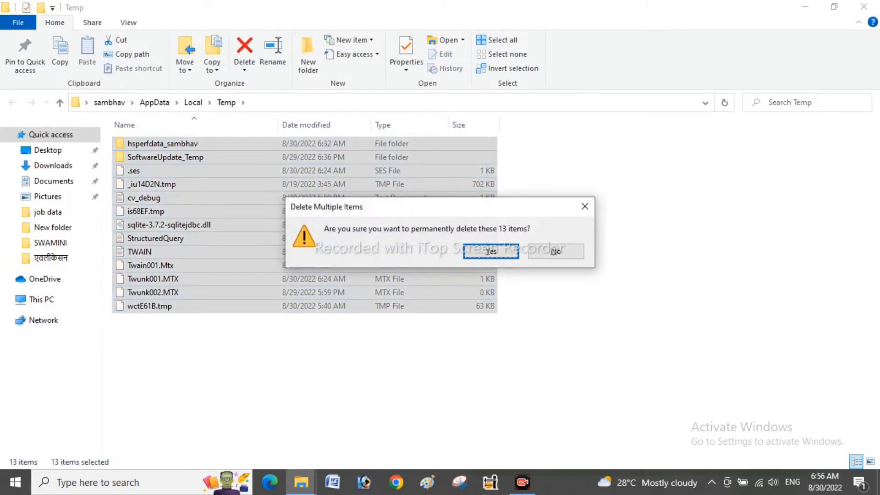
{"action": "key", "text": "Return"}
- Permanently delete the four items in the Windows Temp folder with administrator permission, then close it
{"action": "key", "text": "super+r"}
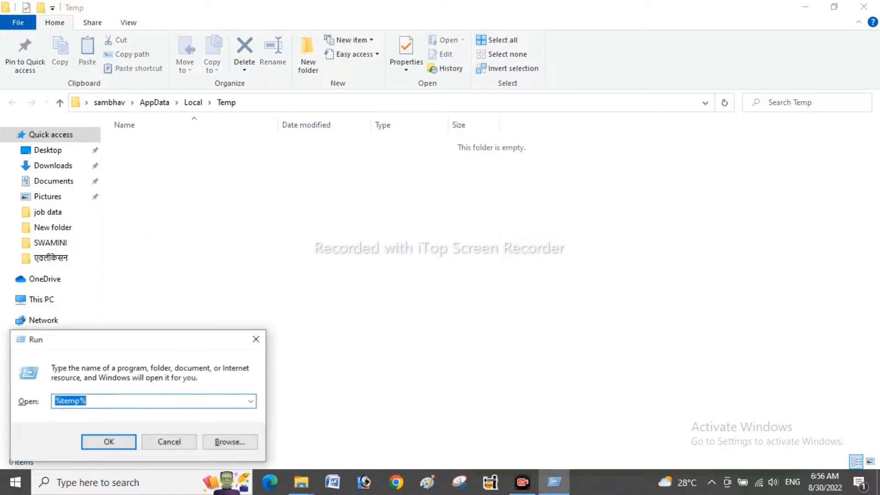
{"action": "key", "text": "Return"}
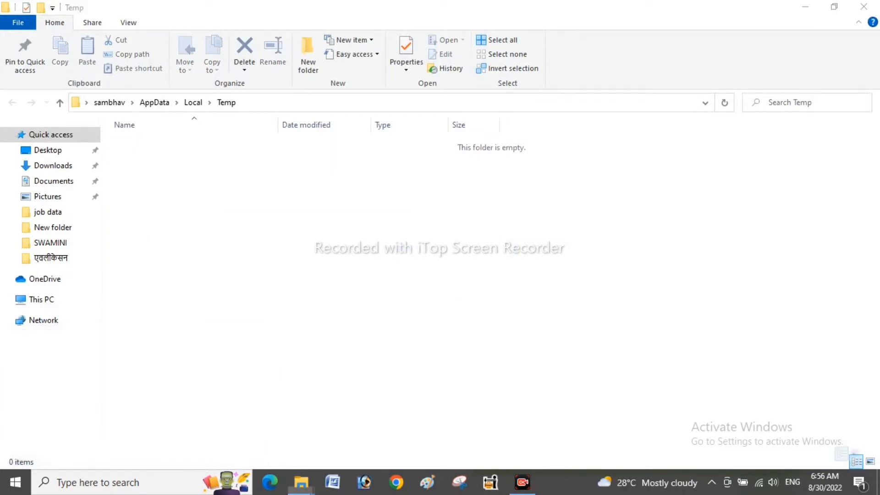
{"action": "key", "text": "ctrl+a"}
{"action": "key", "text": "shift+Delete"}
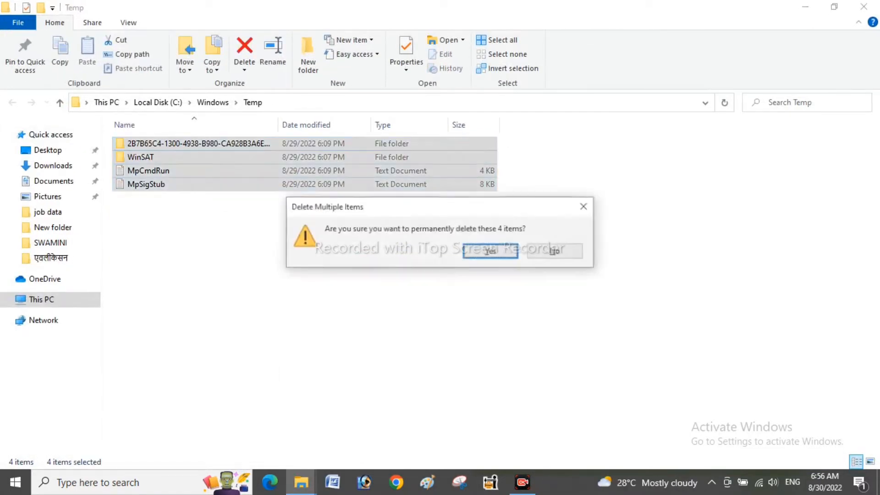
{"action": "key", "text": "Return"}
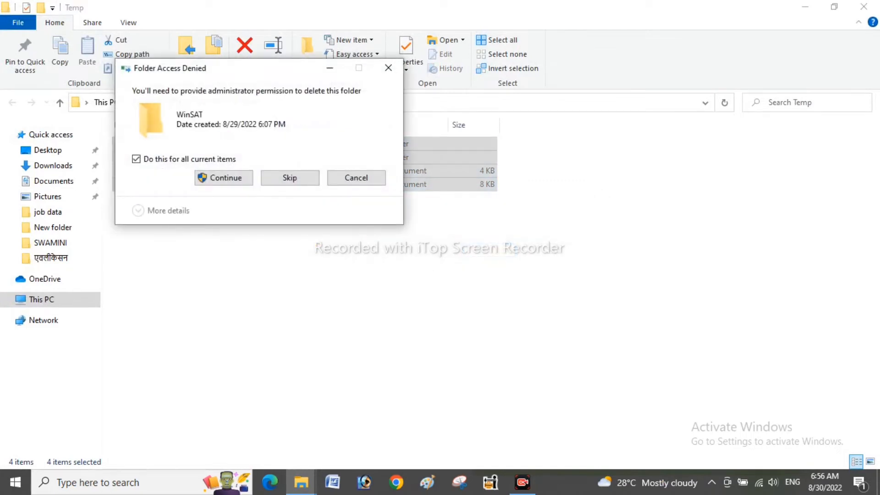
{"action": "key", "text": "Return"}
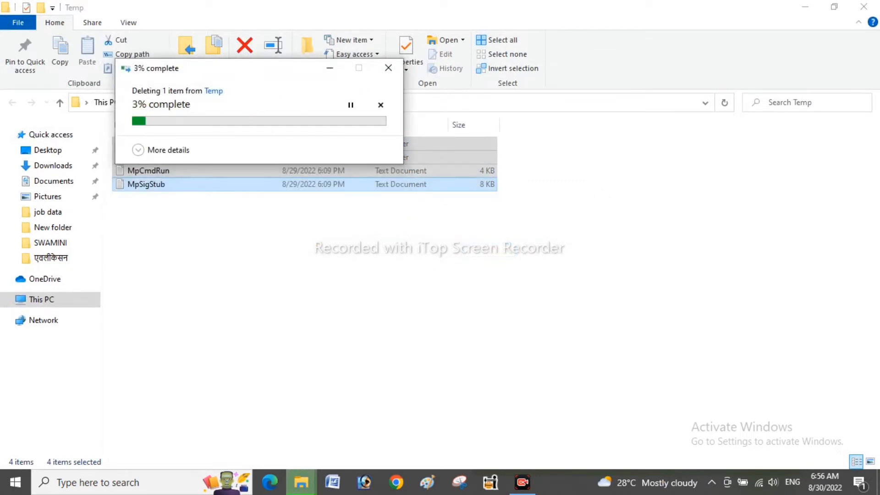
{"action": "left_click", "coordinate": [863, 7]}
{"action": "left_click", "coordinate": [864, 7]}
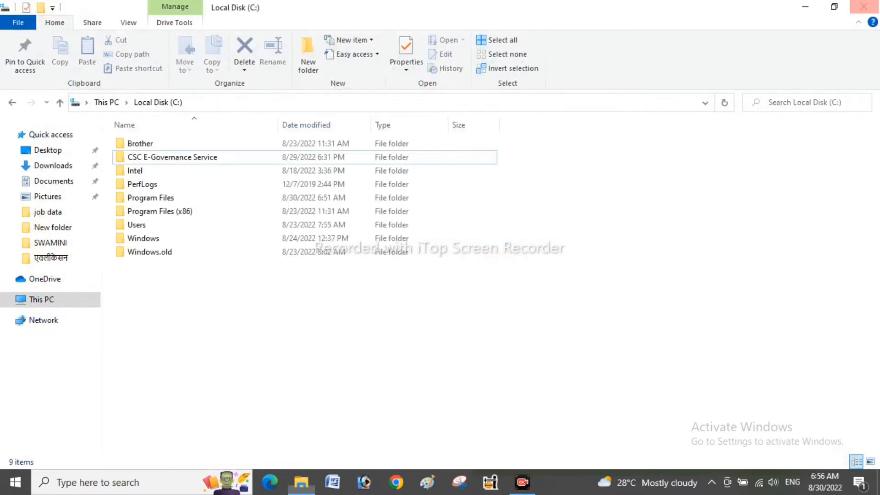
{"action": "left_click", "coordinate": [864, 7]}
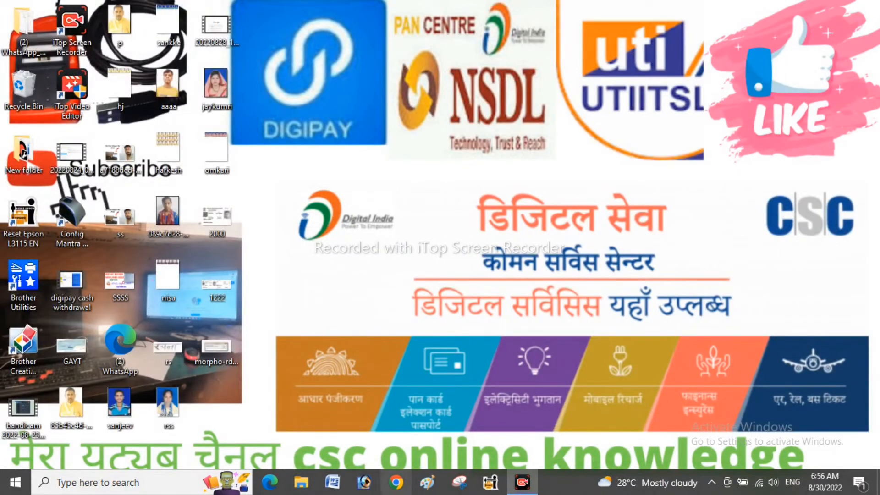
- Open Chrome, search 'morpho rd service', and go to the rdserviceonline.com site
{"action": "left_click", "coordinate": [395, 482]}
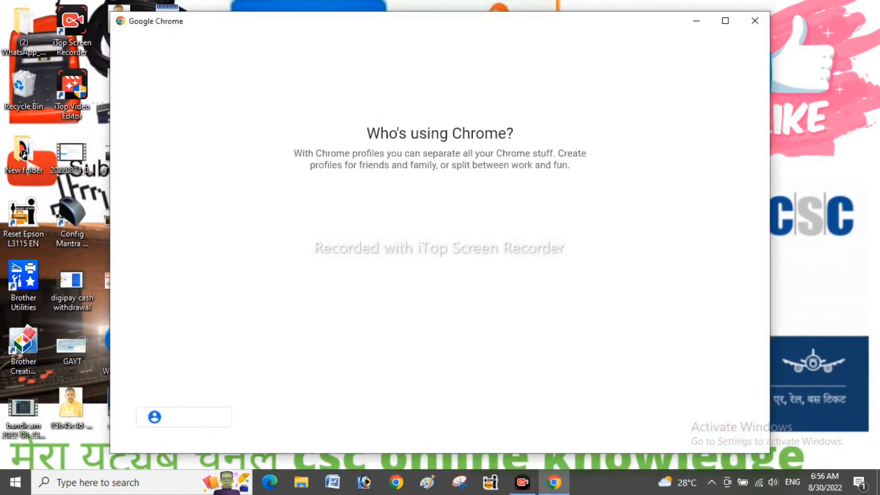
{"action": "left_click", "coordinate": [384, 282]}
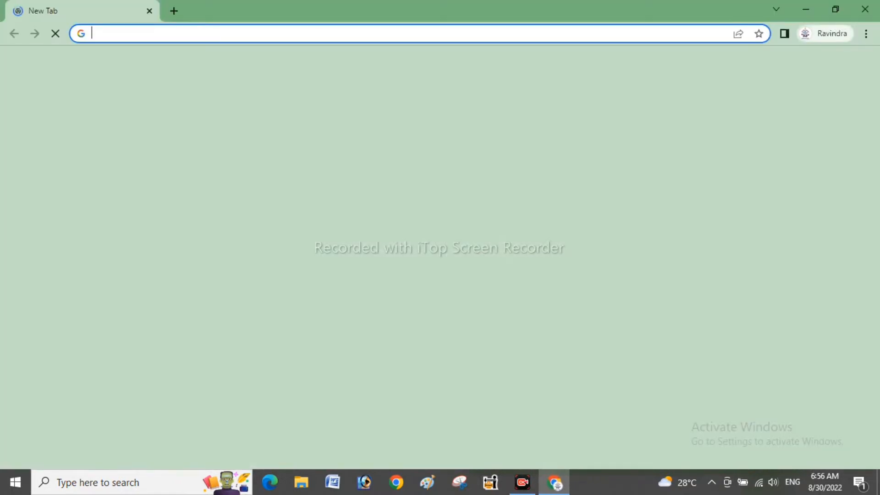
{"action": "type", "text": "mo"}
{"action": "key", "text": "Return"}
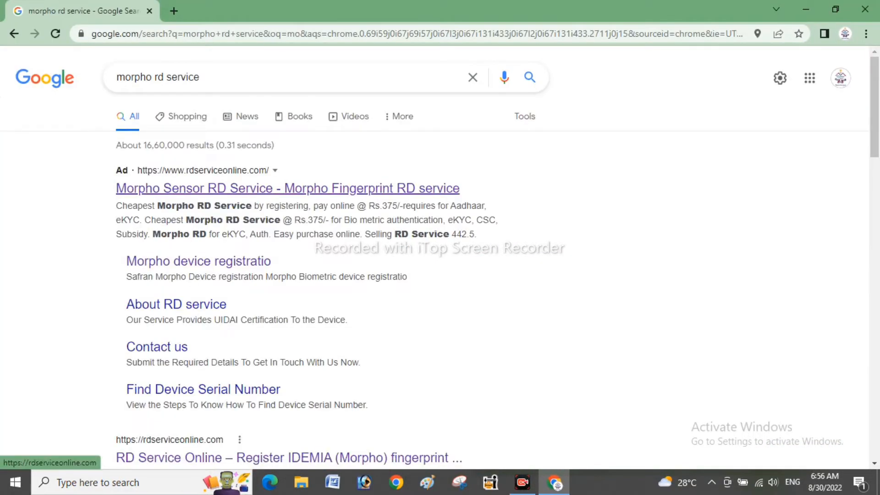
{"action": "left_click", "coordinate": [287, 188]}
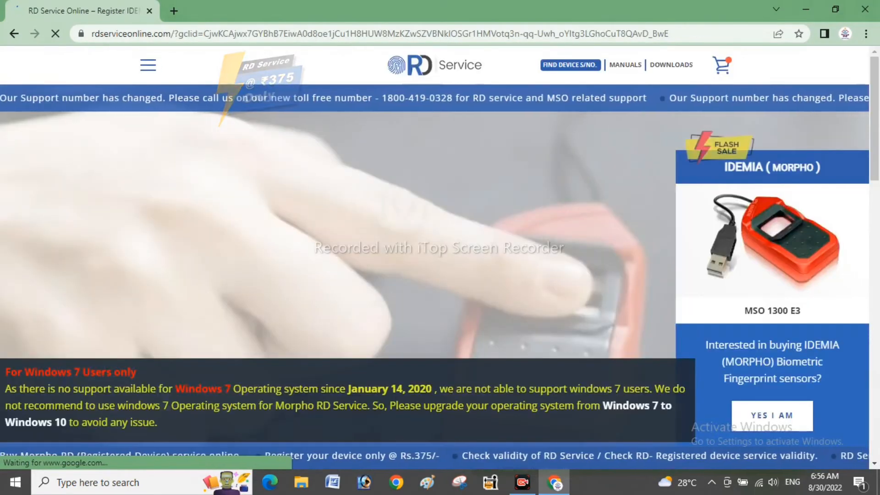
- Download the Windows (http) RD Service driver and view it in the Downloads folder
{"action": "mouse_move", "coordinate": [671, 65]}
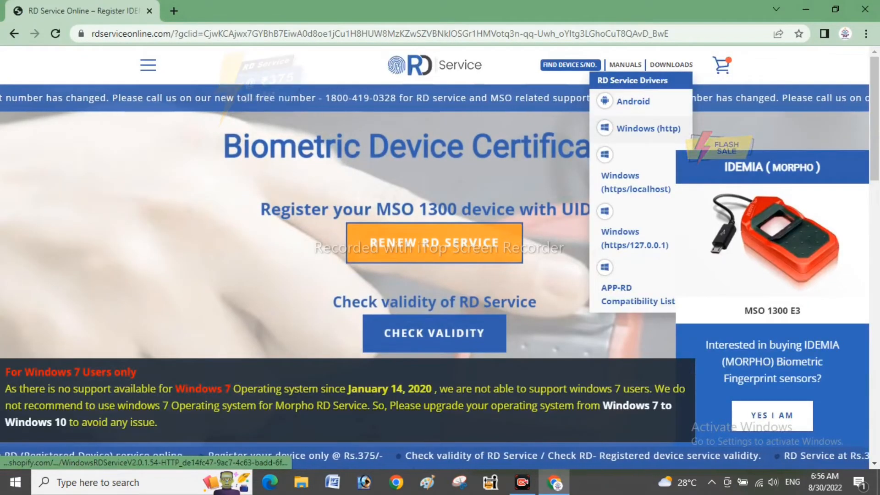
{"action": "left_click", "coordinate": [648, 129]}
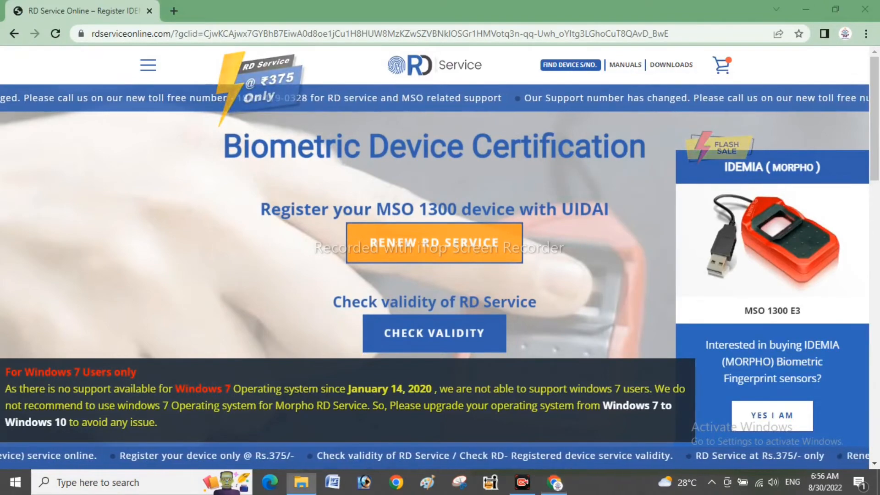
{"action": "left_click", "coordinate": [301, 482]}
{"action": "left_click", "coordinate": [52, 166]}
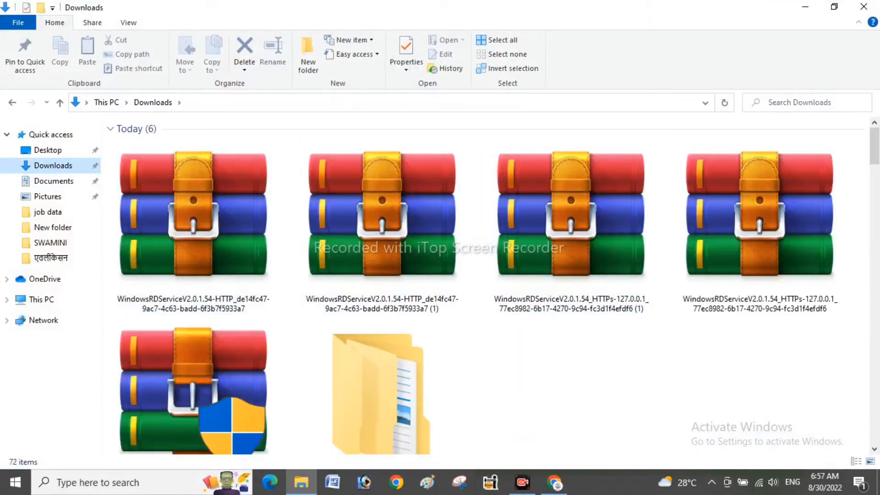
- Open the extracted WindowsRDServiceV2.0.1.54_HTTPs-127.0.0.1 folder and run WindowsRDService_HTTPs-127.0.0.1 as administrator
{"action": "left_click_drag", "start_coordinate": [874, 149], "coordinate": [874, 166]}
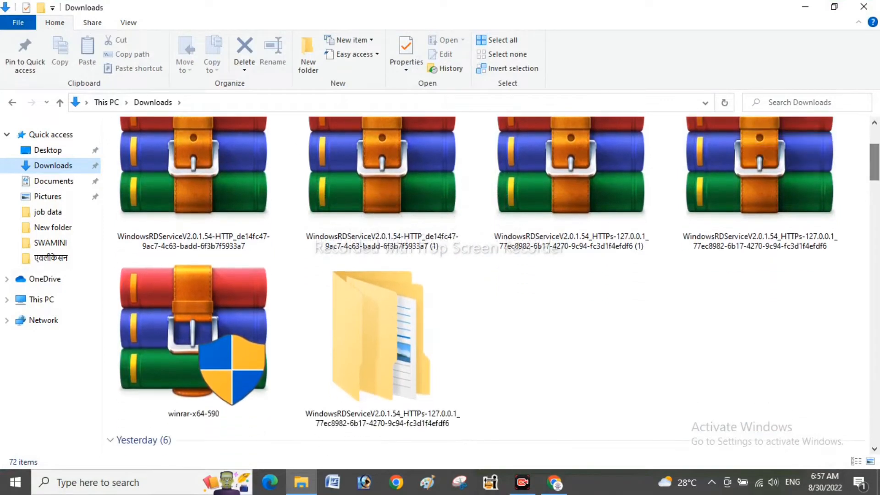
{"action": "double_click", "coordinate": [381, 348]}
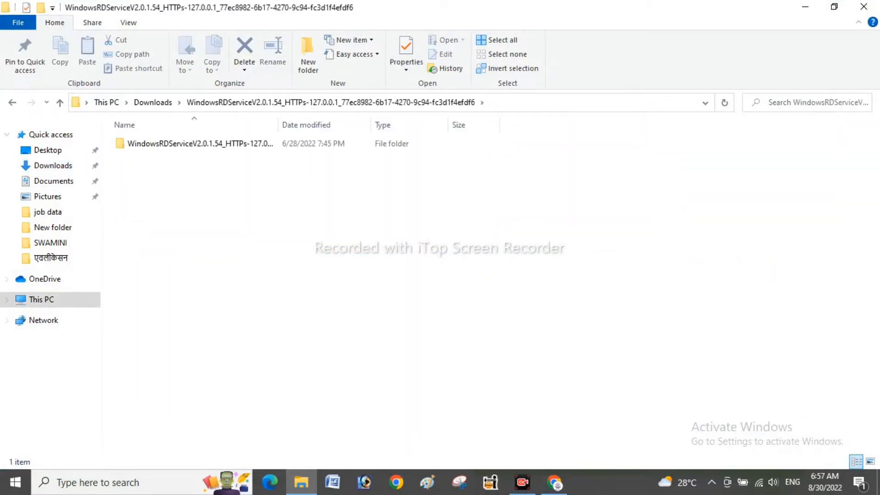
{"action": "double_click", "coordinate": [200, 144]}
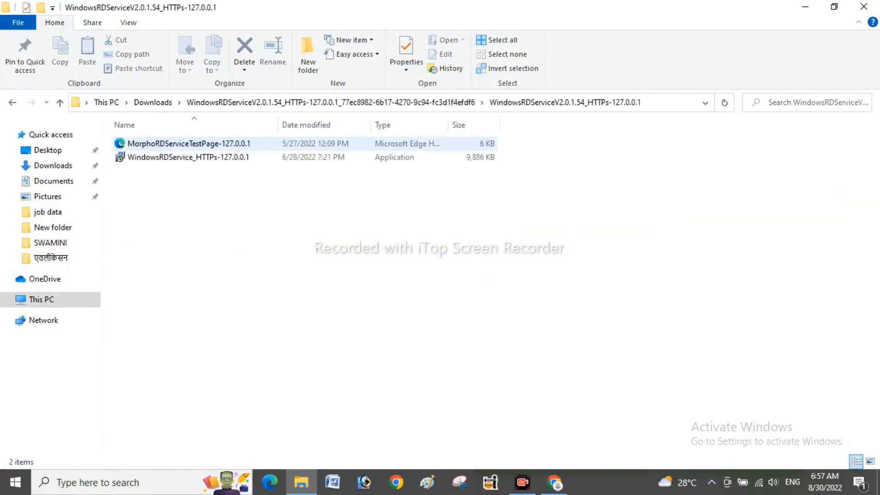
{"action": "right_click", "coordinate": [205, 157]}
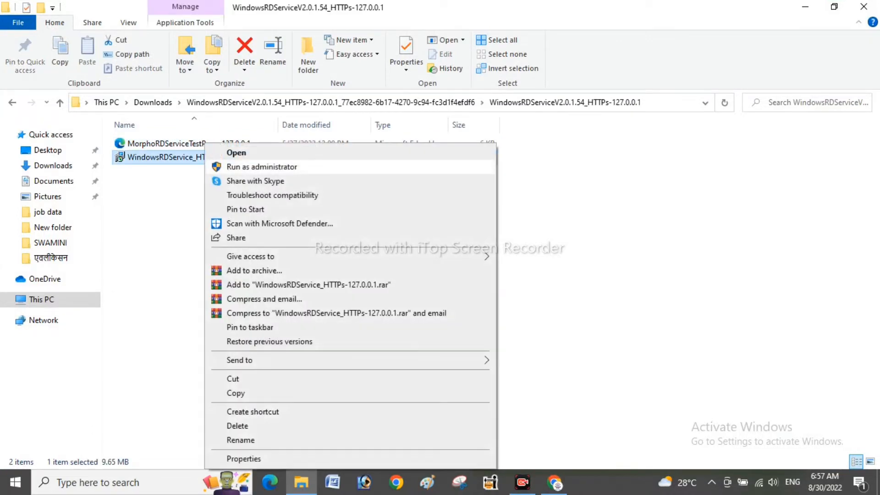
{"action": "left_click", "coordinate": [256, 167]}
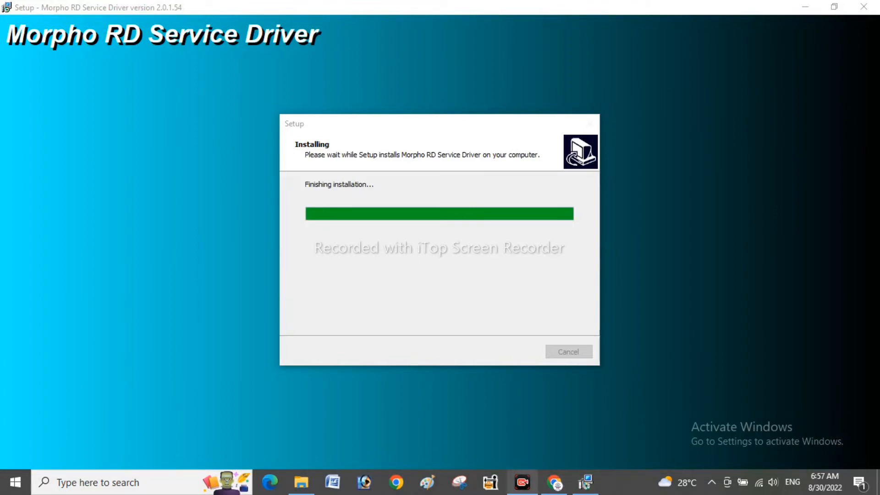
- Let the 2.0.1.54 driver install finish, accept the telemetry success message, and close the folder
{"action": "mouse_move", "coordinate": [521, 481]}
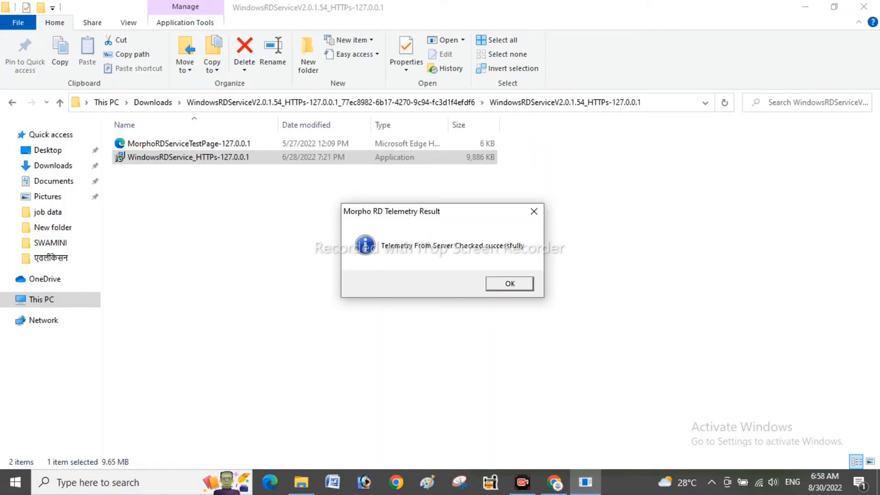
{"action": "key", "text": "Return"}
{"action": "key", "text": "Return"}
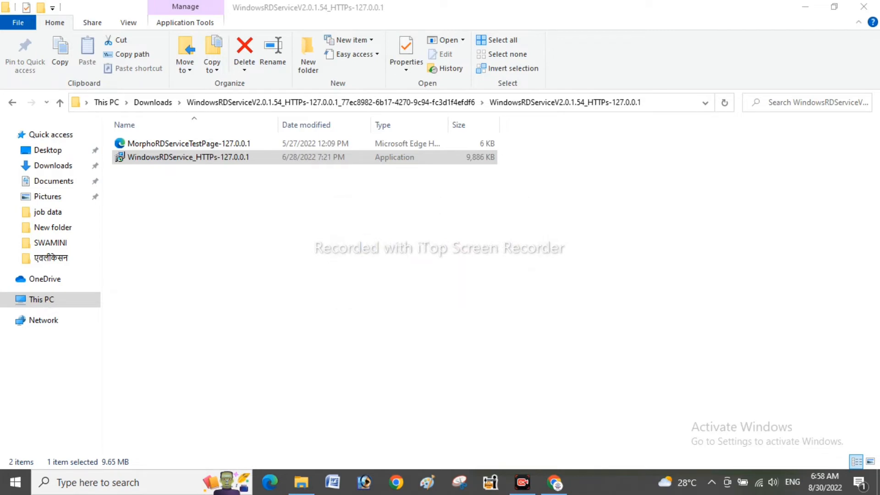
{"action": "key", "text": "alt+F4"}
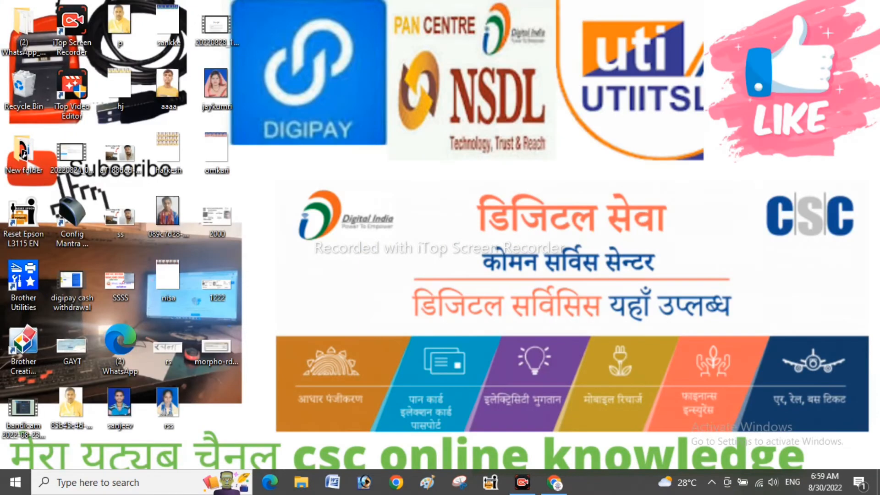
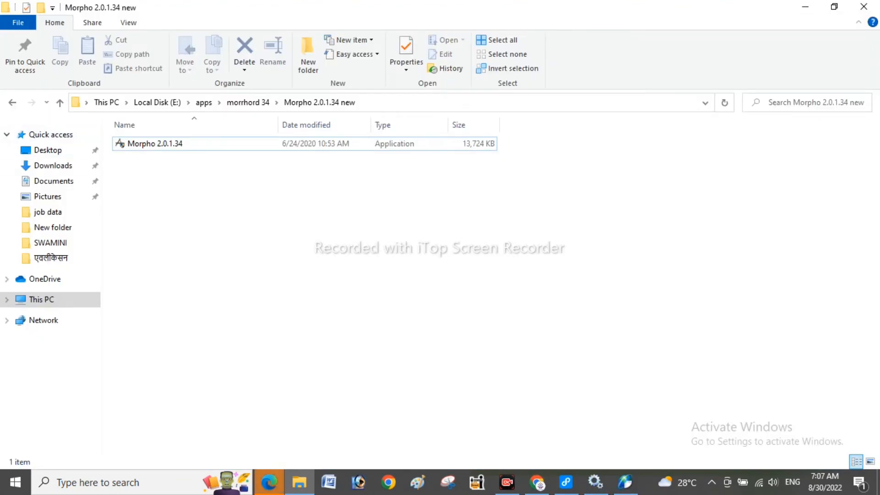
- Go back up to the morrhord 34 folder on drive E
{"action": "left_click", "coordinate": [12, 103]}
- Open the Mode Changer 4.0 folder and run Mode Changer 4.0 as administrator
{"action": "double_click", "coordinate": [158, 143]}
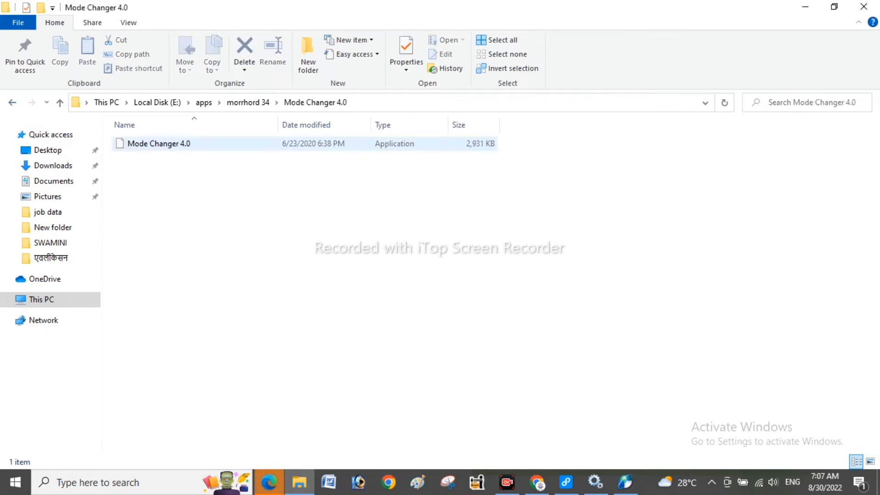
{"action": "right_click", "coordinate": [170, 144]}
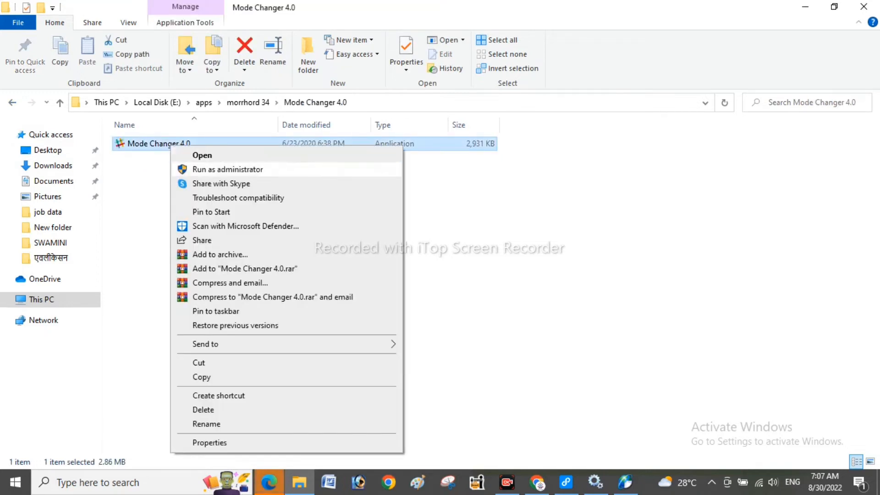
{"action": "left_click", "coordinate": [220, 169]}
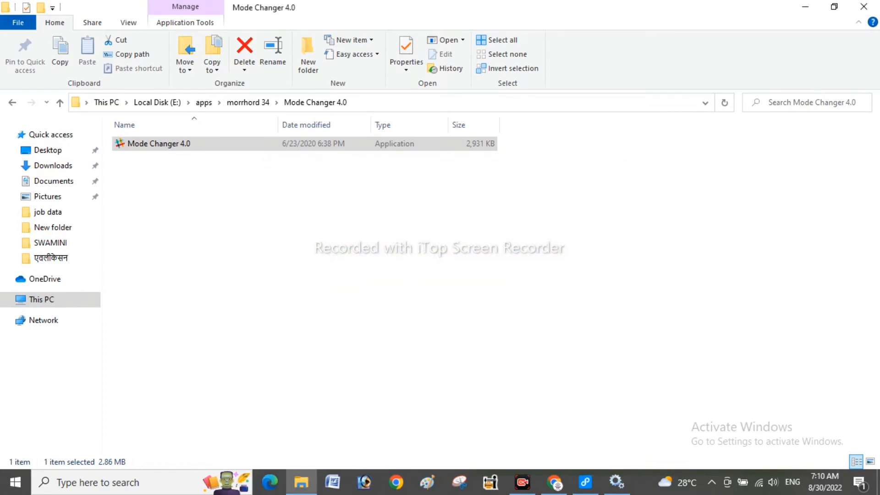
- Rerun Mode Changer 4.0 as administrator and confirm switching to Digipay/DBT/PMGDISHA/eLabharthi mode
{"action": "right_click", "coordinate": [197, 142]}
{"action": "left_click", "coordinate": [248, 165]}
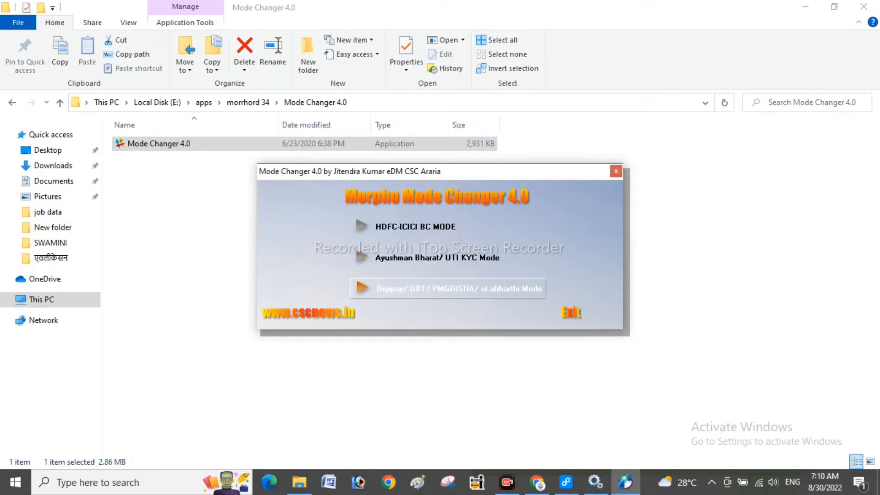
{"action": "left_click", "coordinate": [447, 288]}
{"action": "left_click", "coordinate": [444, 283]}
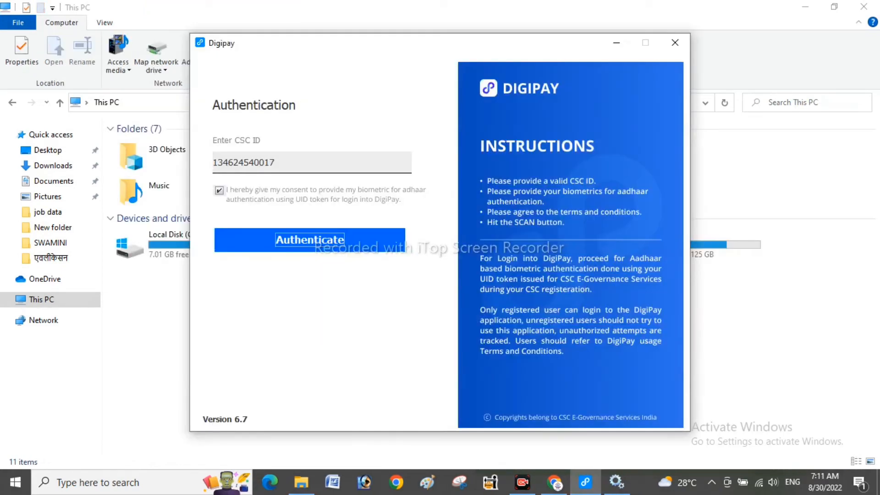
- Authenticate the CSC ID, then open Withdraw, Deposit, Mini Statement, Balance, Money Transfer, Wallet Topup, Payout and Passbook
{"action": "key", "text": "Return"}
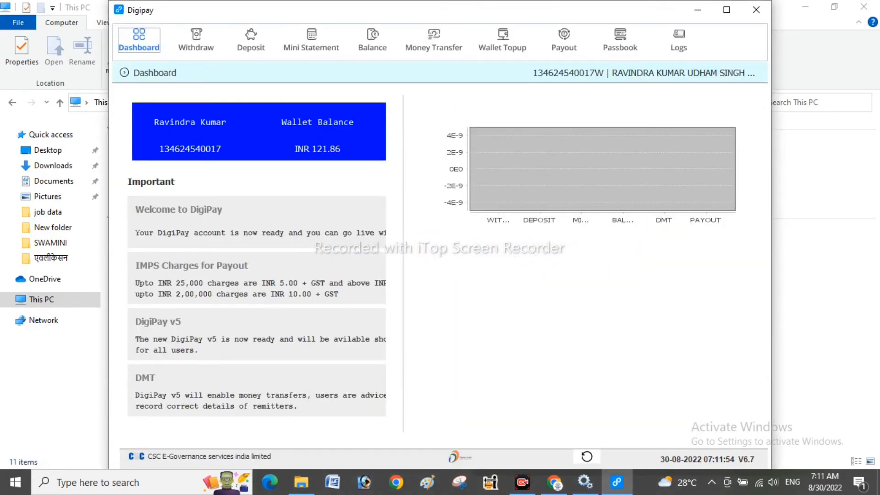
{"action": "left_click", "coordinate": [196, 41]}
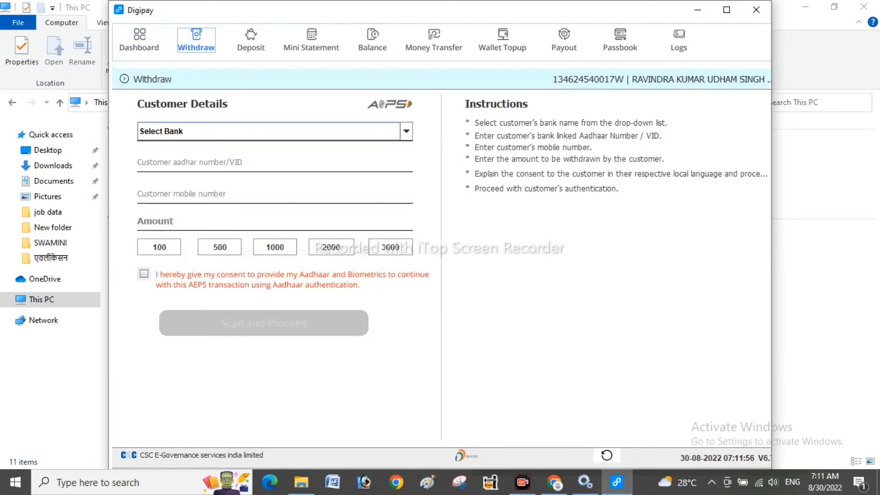
{"action": "left_click", "coordinate": [251, 40]}
{"action": "left_click", "coordinate": [311, 40]}
{"action": "left_click", "coordinate": [373, 41]}
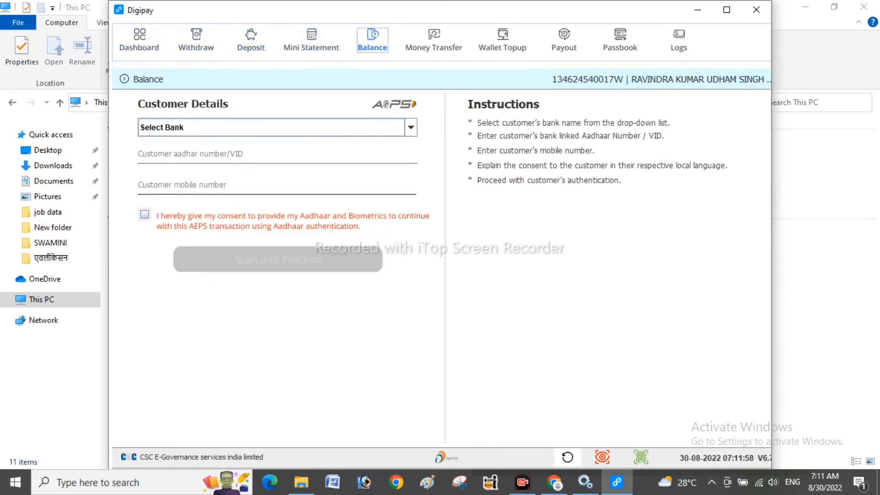
{"action": "left_click", "coordinate": [434, 40]}
{"action": "left_click", "coordinate": [503, 40]}
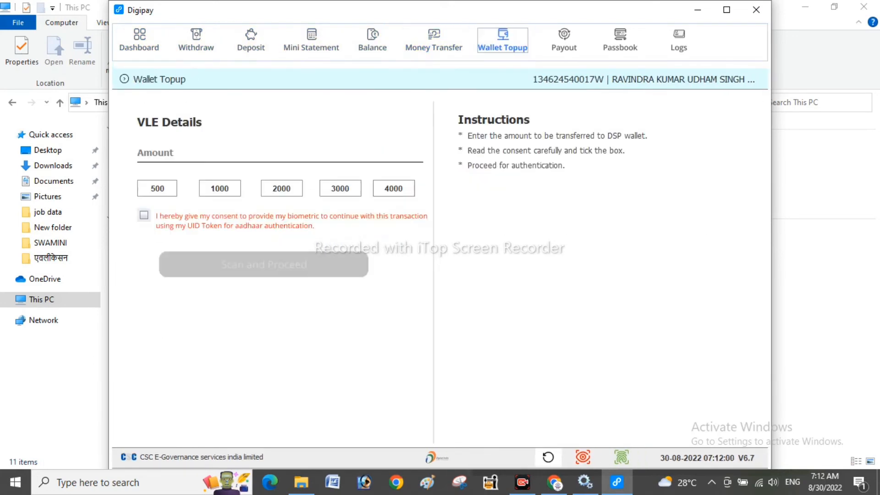
{"action": "left_click", "coordinate": [563, 40]}
{"action": "left_click", "coordinate": [620, 40]}
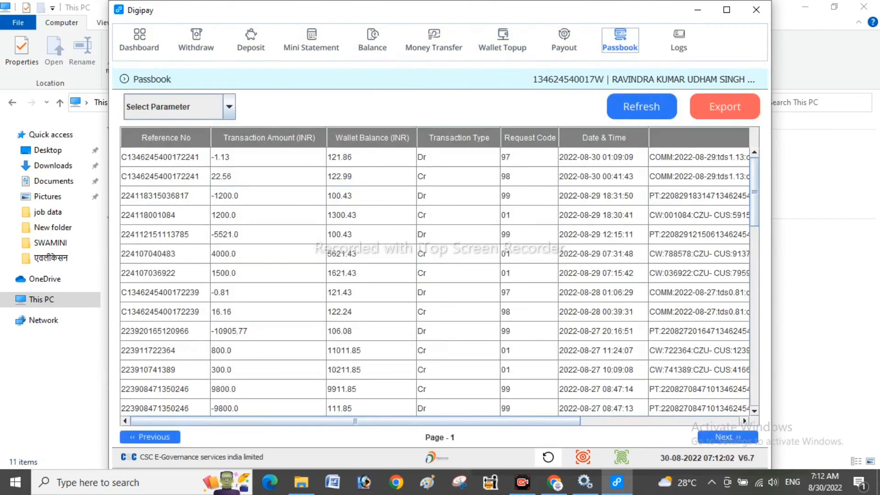
- Return to the Dashboard and recheck the Balance, Money Transfer and Wallet Topup pages
{"action": "left_click", "coordinate": [139, 41]}
{"action": "left_click", "coordinate": [372, 40]}
{"action": "left_click", "coordinate": [433, 40]}
{"action": "left_click", "coordinate": [503, 41]}
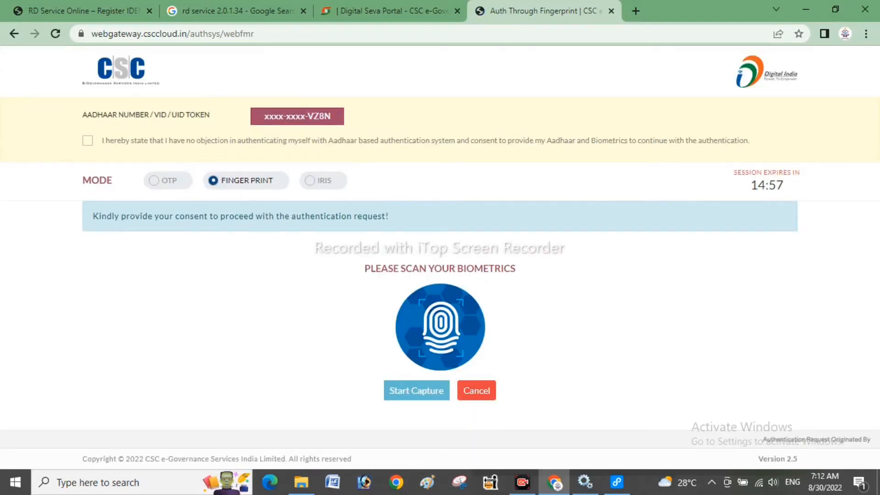
- Give Aadhaar consent and capture the fingerprint to log in
{"action": "left_click", "coordinate": [88, 141]}
{"action": "left_click", "coordinate": [416, 350]}
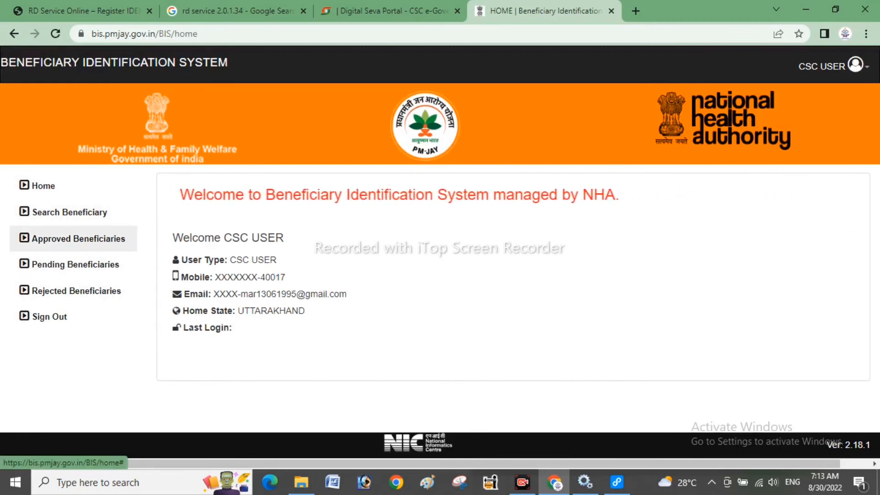
- Open Search Beneficiary and its Approved Beneficiaries option, then bring up Chrome's main menu
{"action": "left_click", "coordinate": [69, 212]}
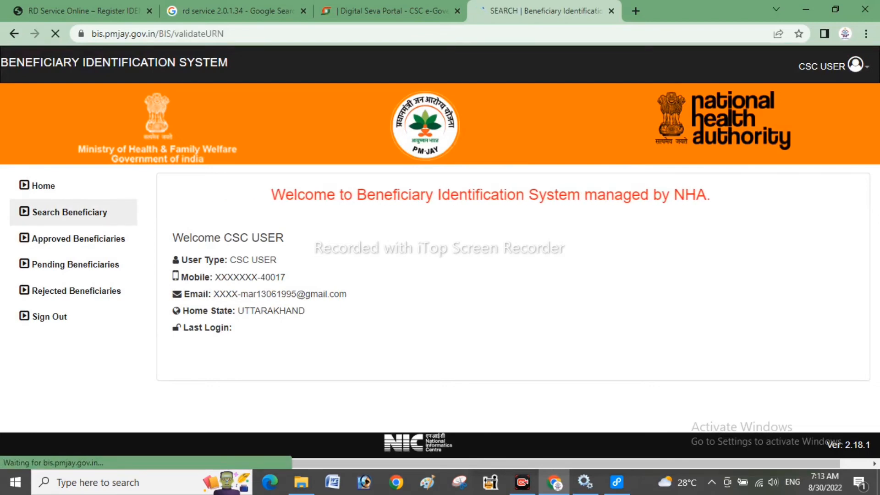
{"action": "left_click", "coordinate": [78, 238]}
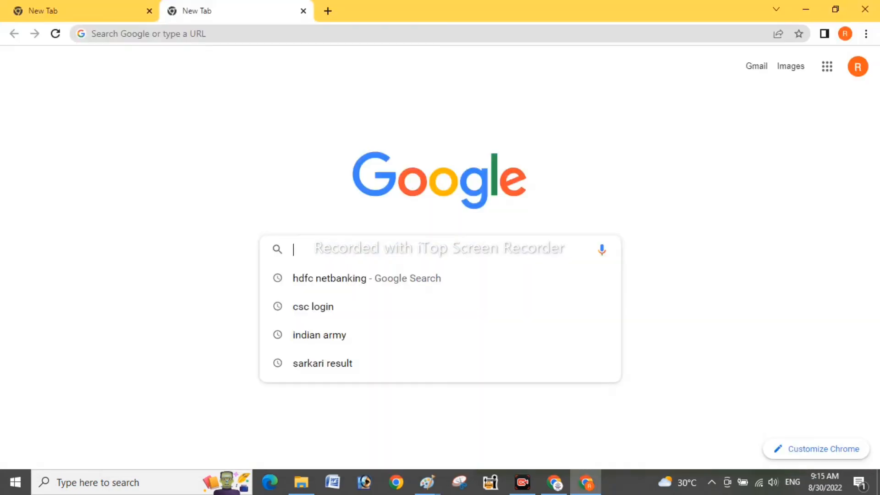
{"action": "left_click", "coordinate": [865, 33]}
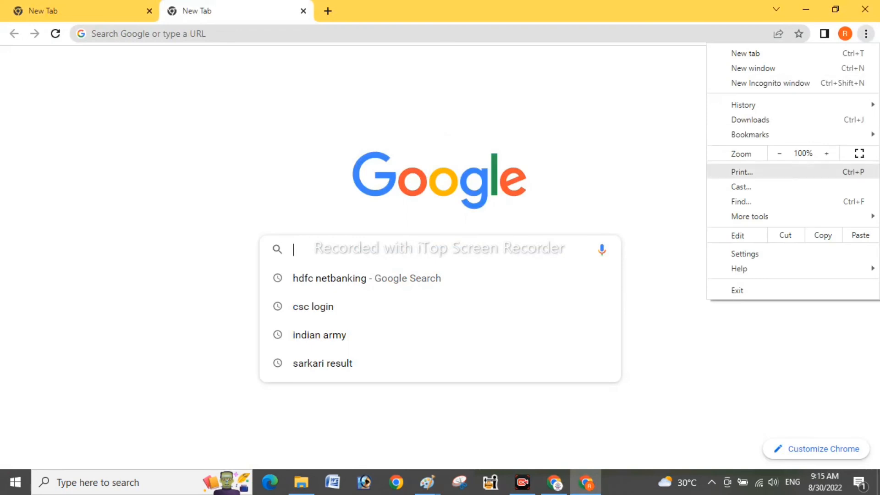
- Go from Chrome settings to the chrome://flags Experiments page via the address bar
{"action": "left_click", "coordinate": [744, 253]}
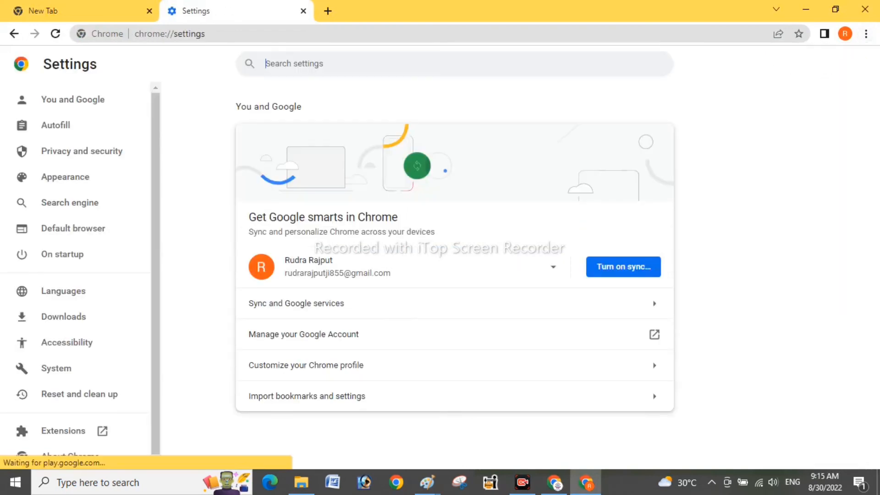
{"action": "left_click", "coordinate": [293, 34]}
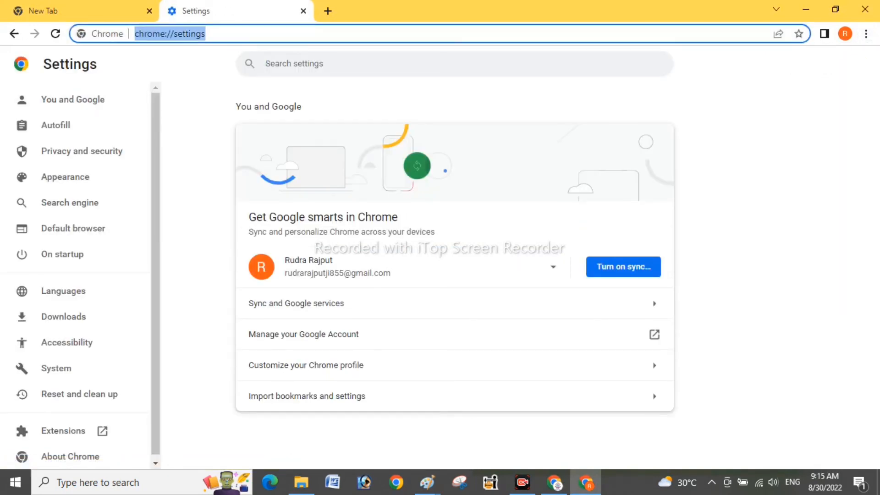
{"action": "left_click", "coordinate": [293, 33]}
{"action": "key", "text": "BackSpace"}
{"action": "key", "text": "BackSpace"}
{"action": "key", "text": "BackSpace"}
{"action": "key", "text": "BackSpace"}
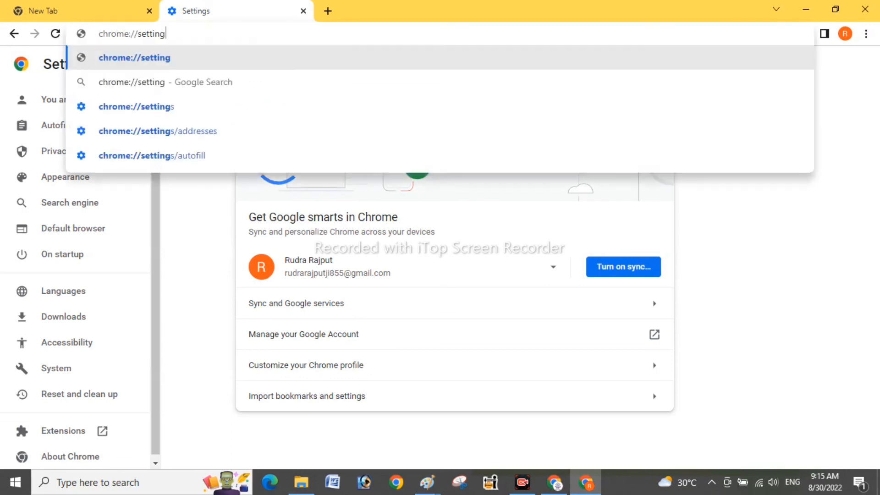
{"action": "key", "text": "BackSpace"}
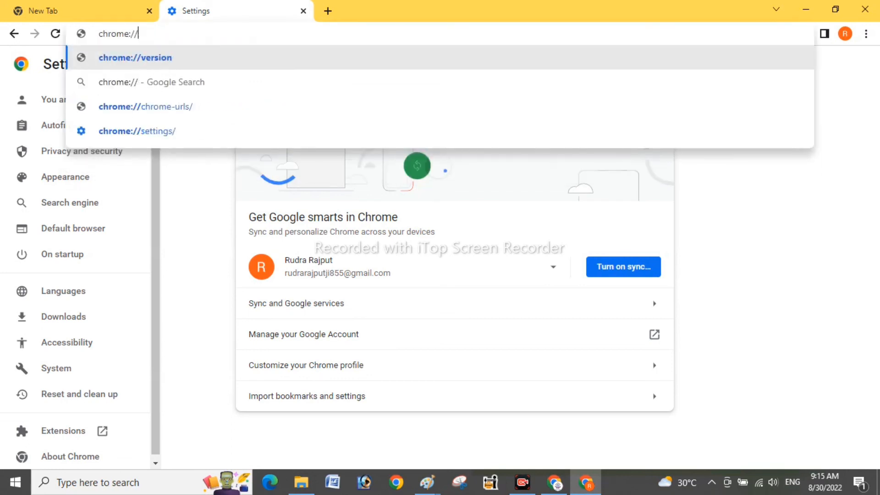
{"action": "type", "text": "f"}
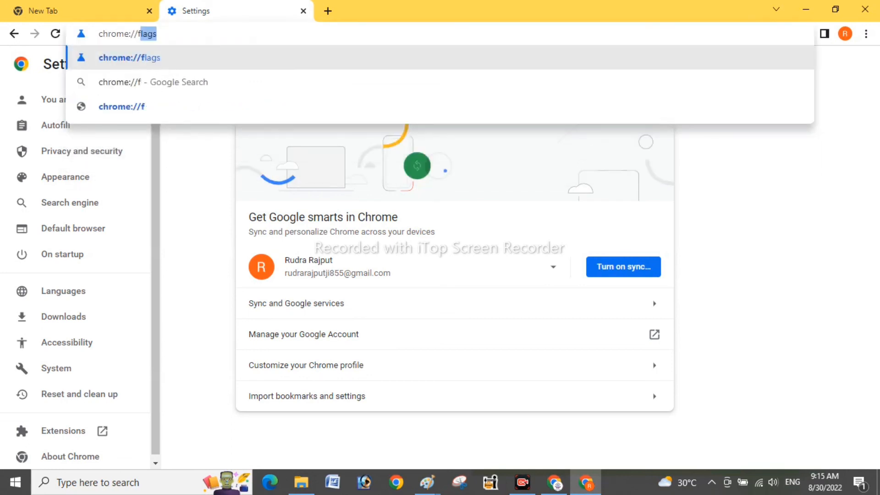
{"action": "key", "text": "Return"}
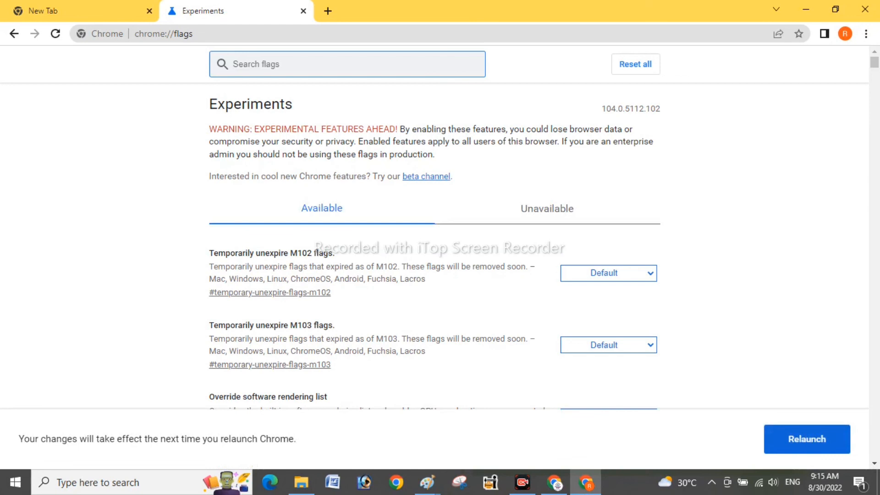
- Search the Chrome flags for 'inv' to find the localhost certificate flag
{"action": "key", "text": "super+a"}
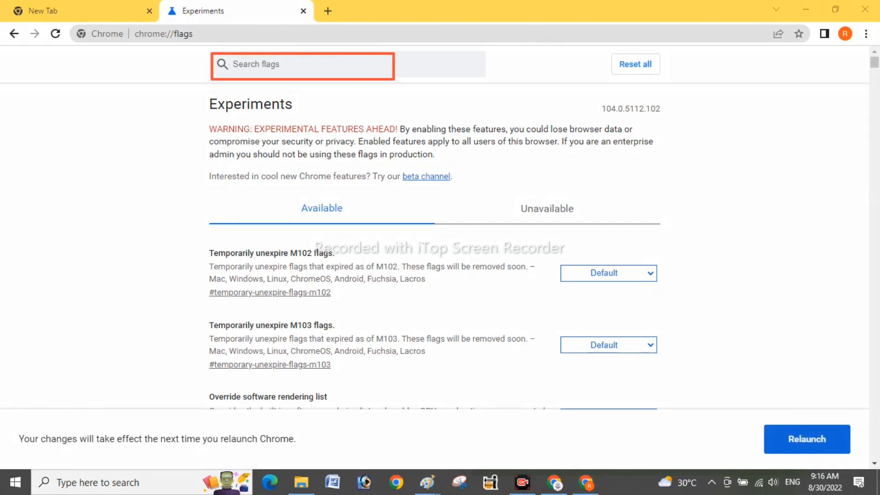
{"action": "left_click", "coordinate": [302, 64]}
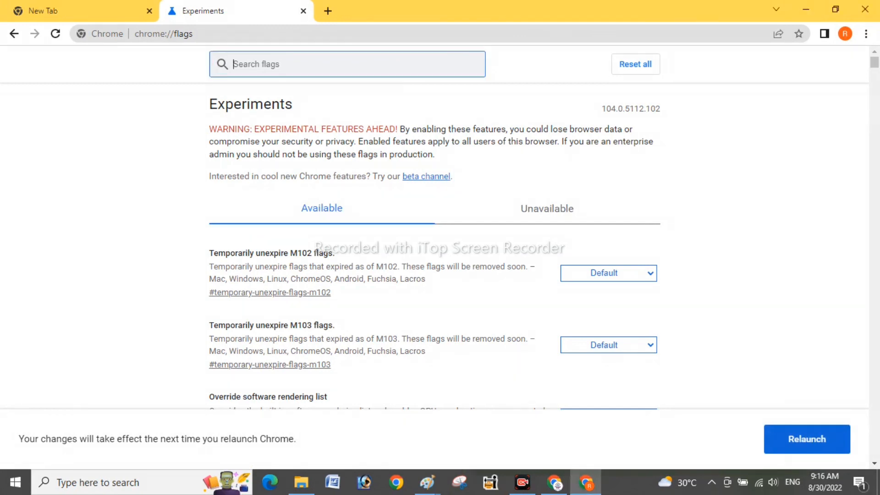
{"action": "type", "text": "f"}
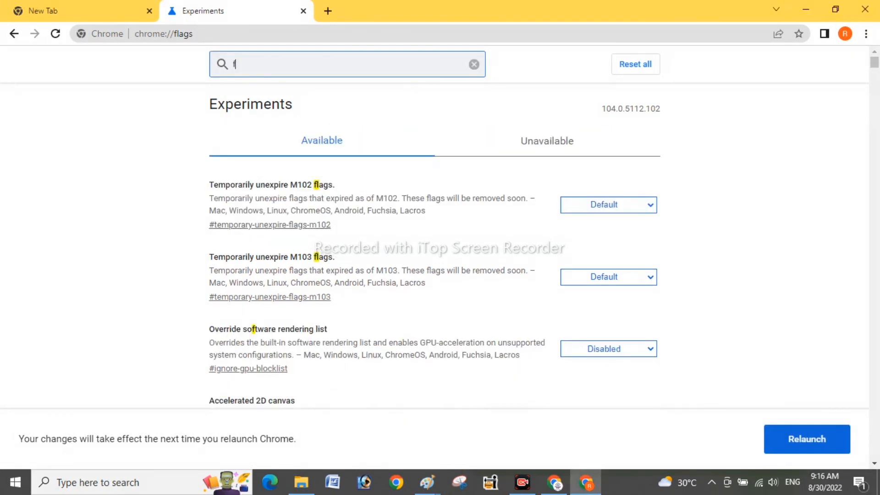
{"action": "type", "text": "il"}
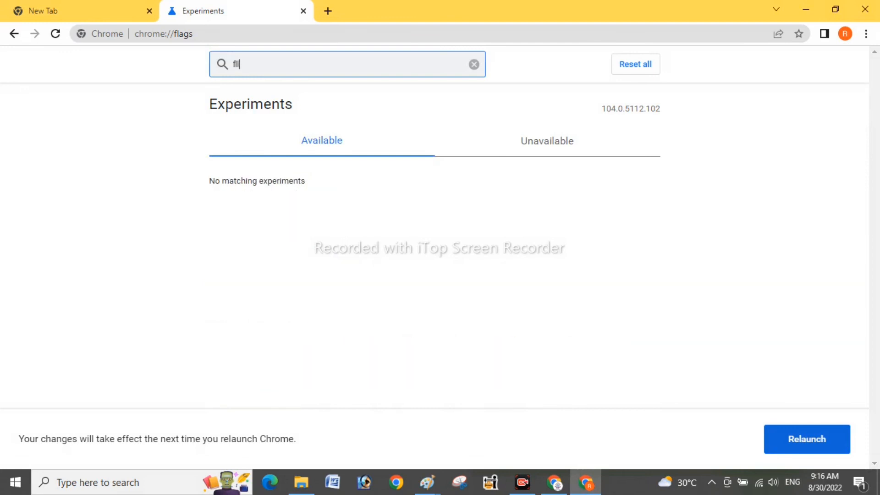
{"action": "key", "text": "BackSpace"}
{"action": "key", "text": "BackSpace"}
{"action": "key", "text": "BackSpace"}
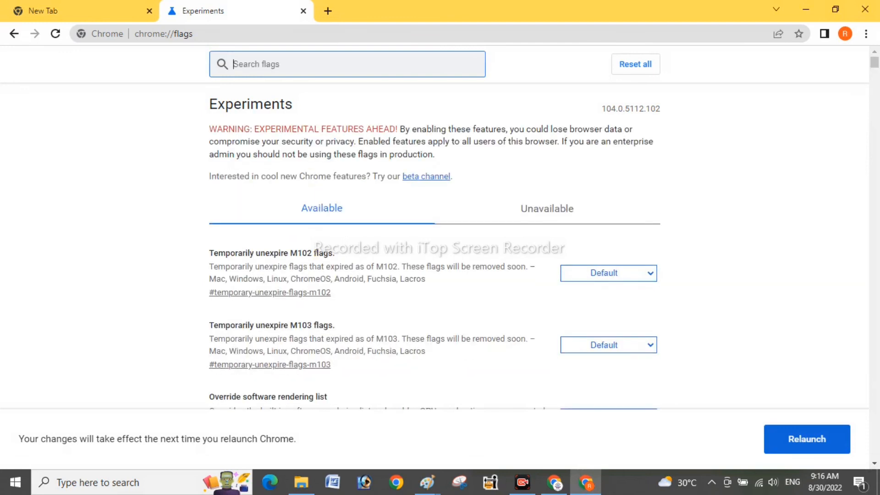
{"action": "type", "text": "inv"}
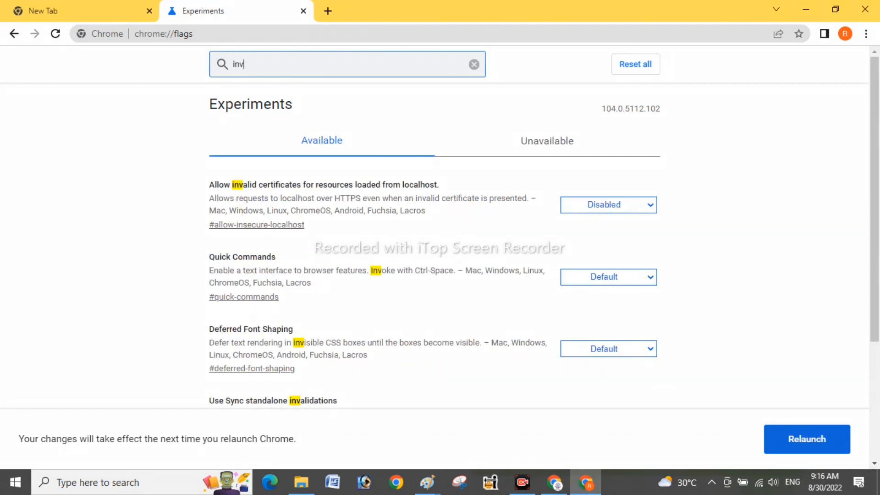
{"action": "mouse_move", "coordinate": [552, 181]}
{"action": "left_mouse_down"}
{"action": "mouse_move", "coordinate": [621, 237]}
{"action": "mouse_move", "coordinate": [688, 226]}
{"action": "left_mouse_up"}
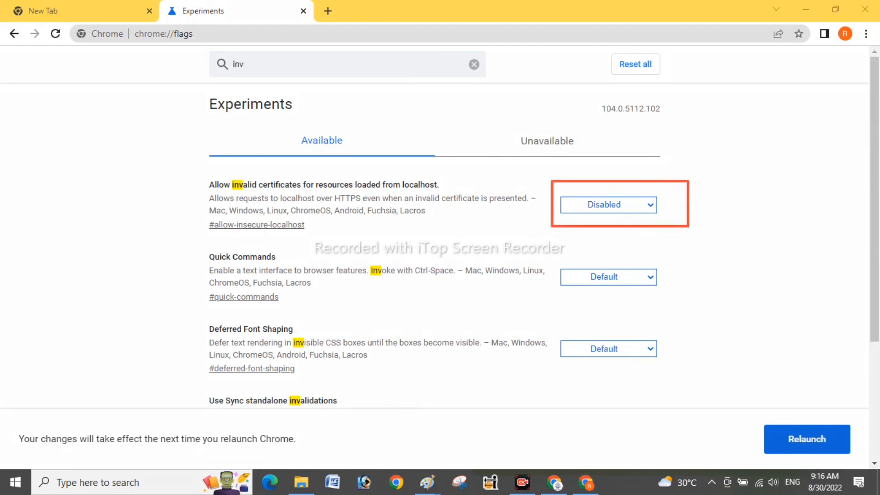
{"action": "key", "text": "Escape"}
- Enable 'Allow invalid certificates for resources loaded from localhost' and relaunch Chrome
{"action": "left_click", "coordinate": [608, 205]}
{"action": "left_click", "coordinate": [595, 230]}
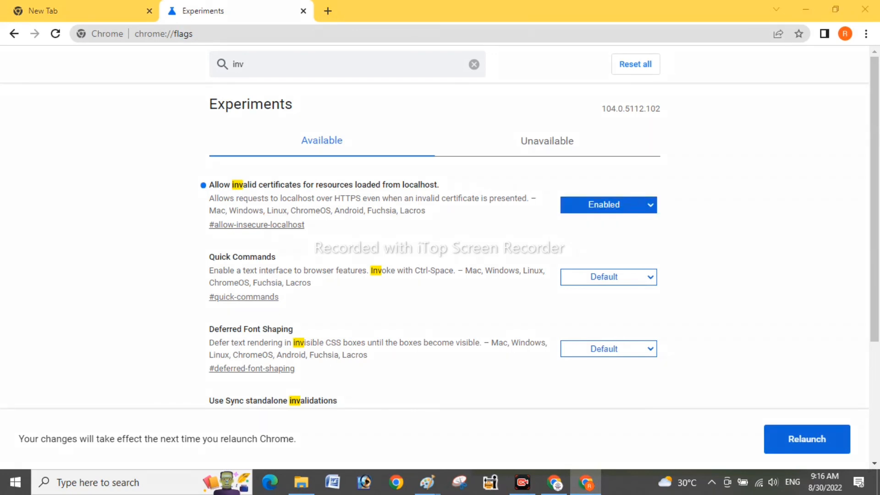
{"action": "mouse_move", "coordinate": [637, 292]}
{"action": "left_mouse_down"}
{"action": "mouse_move", "coordinate": [783, 390]}
{"action": "mouse_move", "coordinate": [801, 425]}
{"action": "left_mouse_up"}
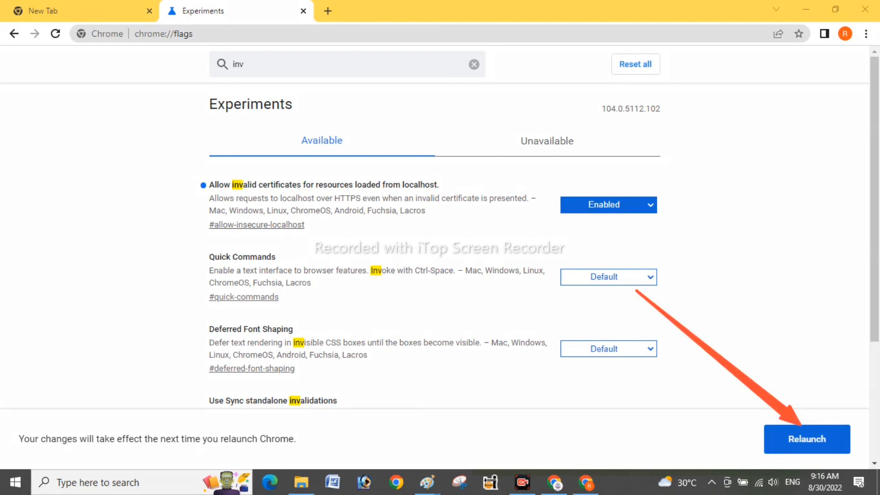
{"action": "key", "text": "Escape"}
{"action": "left_click", "coordinate": [807, 439]}
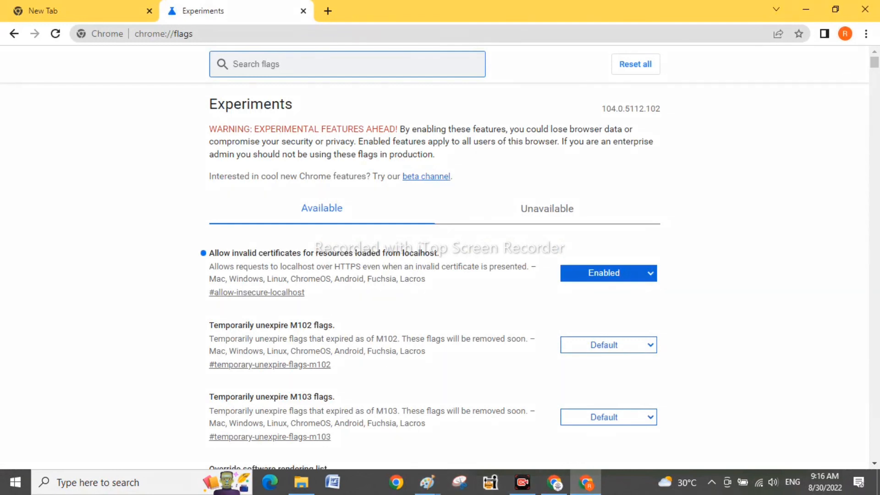
{"action": "left_click_drag", "start_coordinate": [548, 251], "coordinate": [676, 301]}
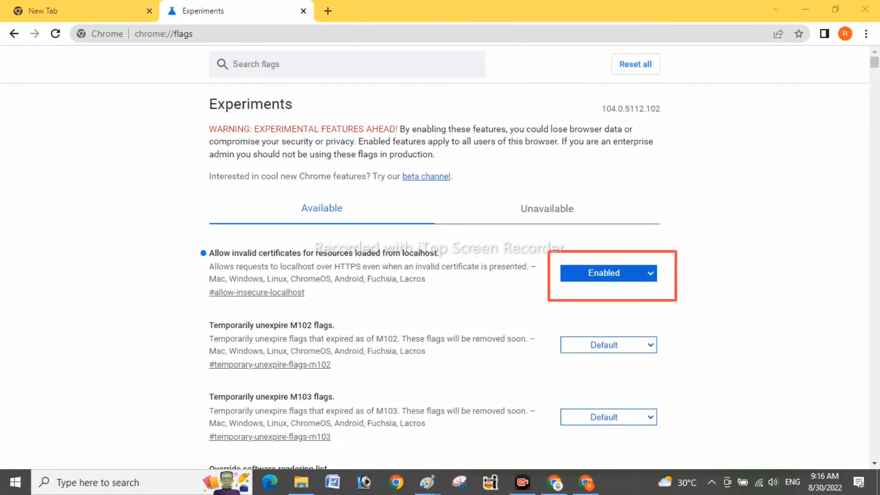